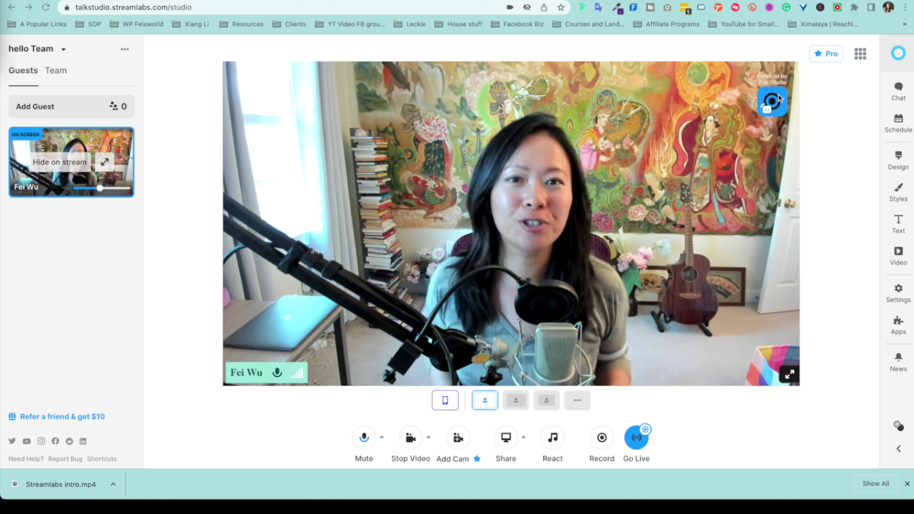
# Step: Open the Talk Studio product page and scroll through its feature overview
pyautogui.click(772, 99)
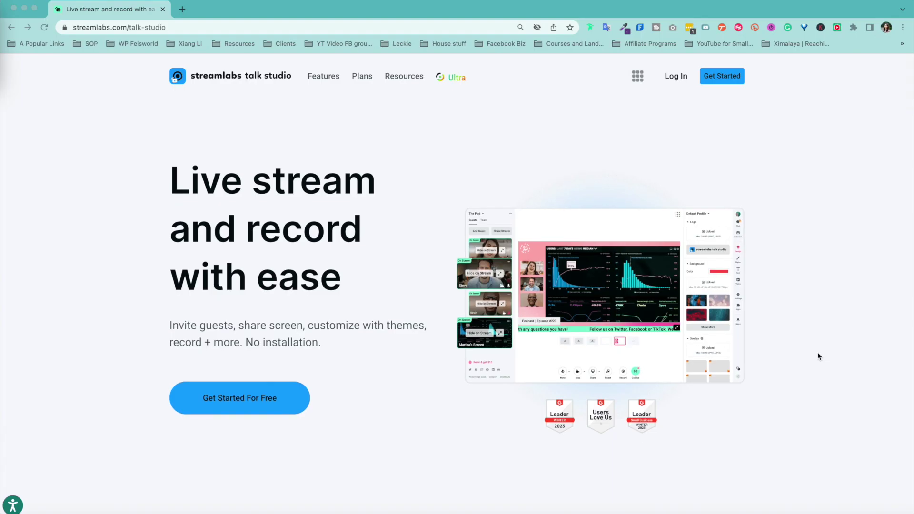
pyautogui.scroll(-10, 818, 355)
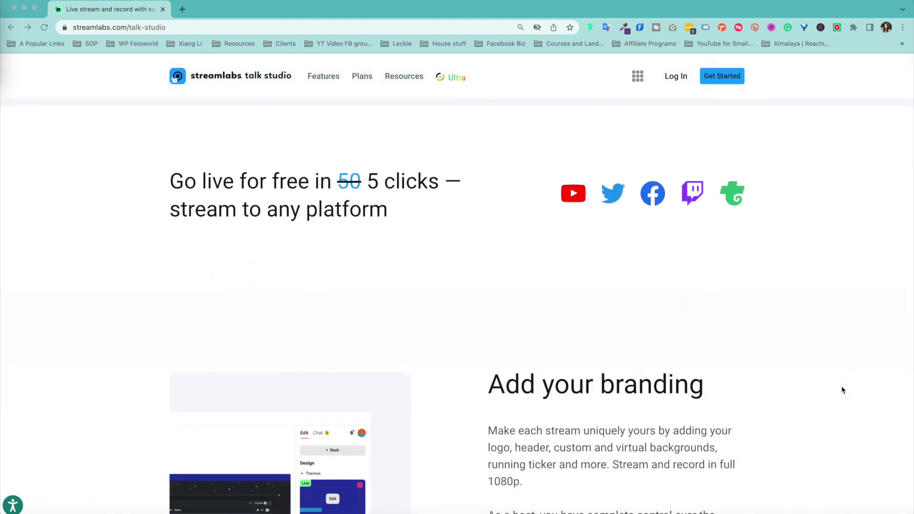
pyautogui.scroll(-5, 843, 391)
pyautogui.scroll(-9, 841, 388)
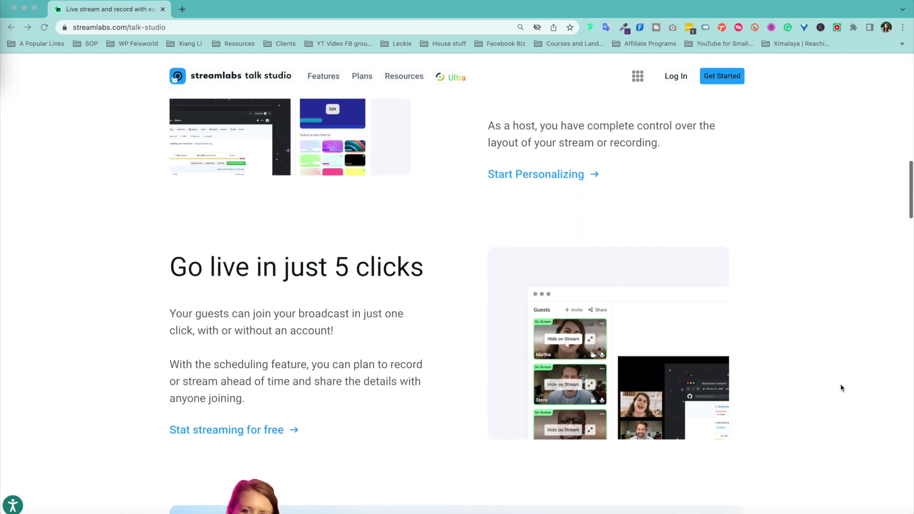
pyautogui.scroll(-10, 840, 386)
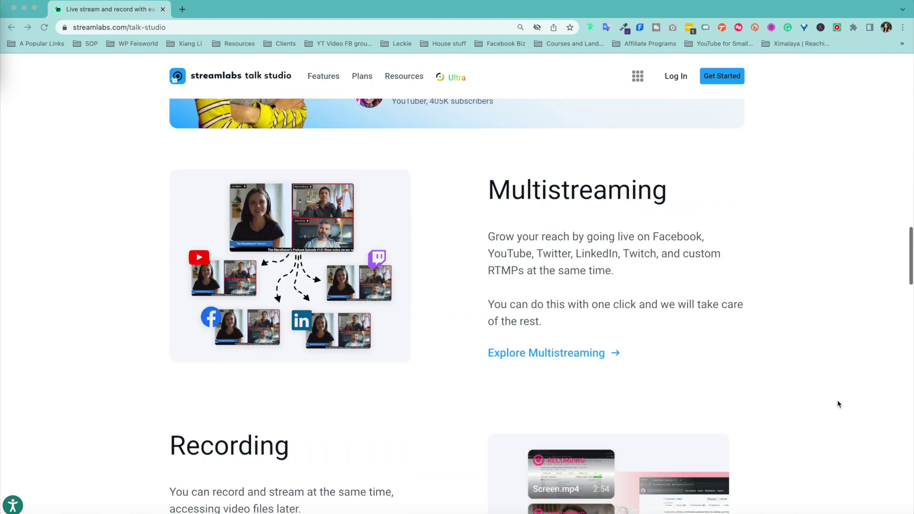
pyautogui.scroll(-10, 837, 402)
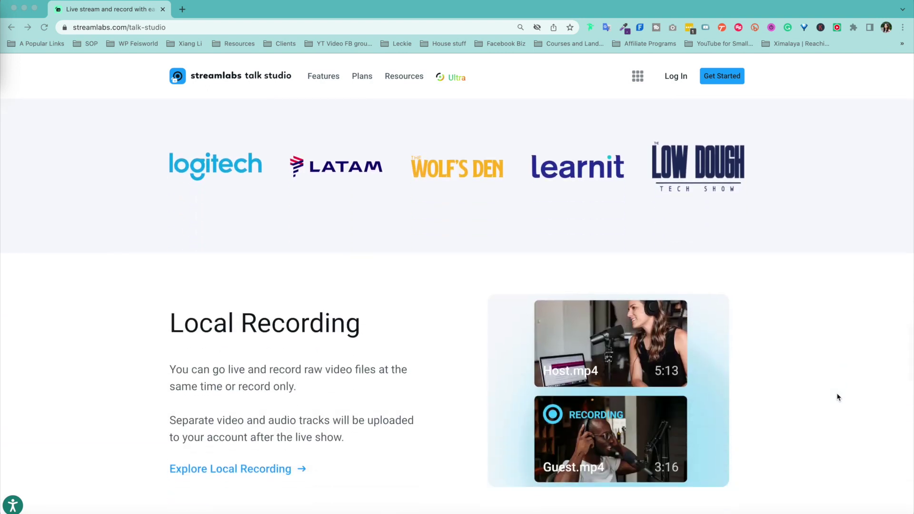
pyautogui.scroll(-10, 838, 397)
pyautogui.scroll(-10, 838, 397)
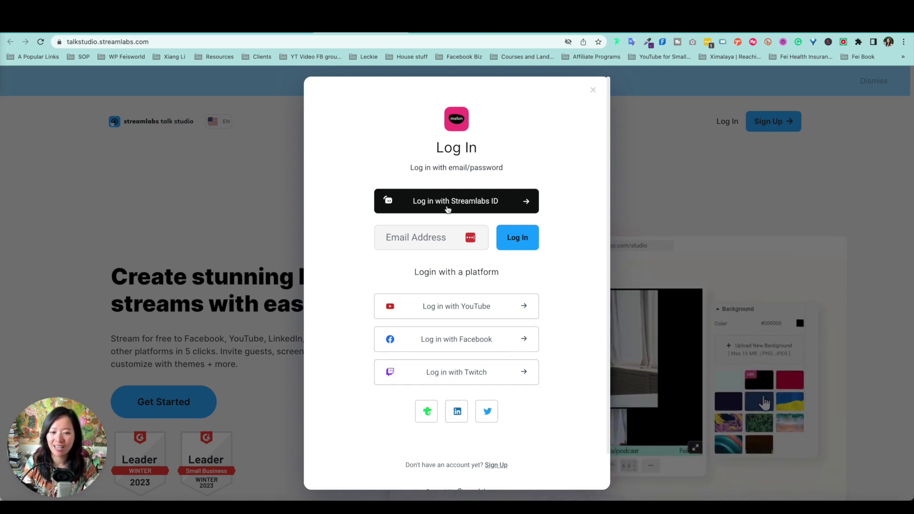
# Step: Sign in with Streamlabs ID, allow camera and microphone access, and finish the onboarding tips
pyautogui.click(389, 205)
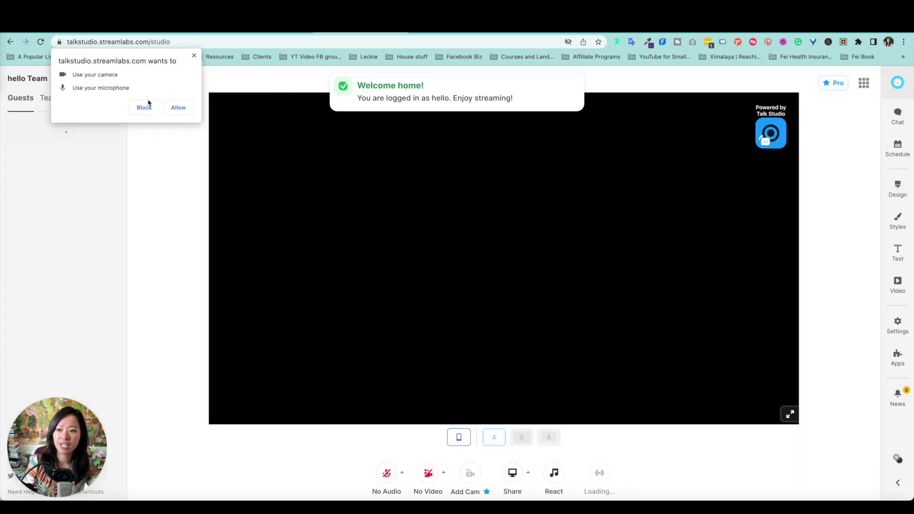
pyautogui.click(179, 108)
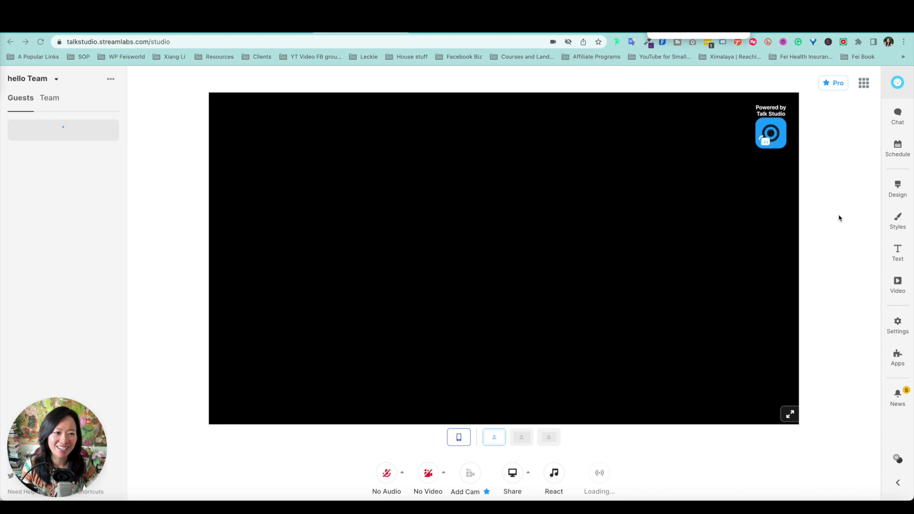
pyautogui.click(97, 214)
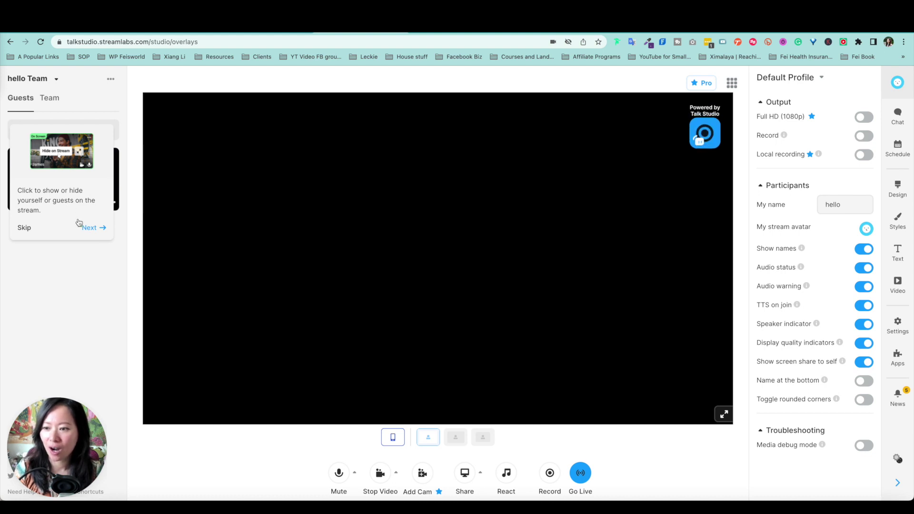
pyautogui.click(95, 228)
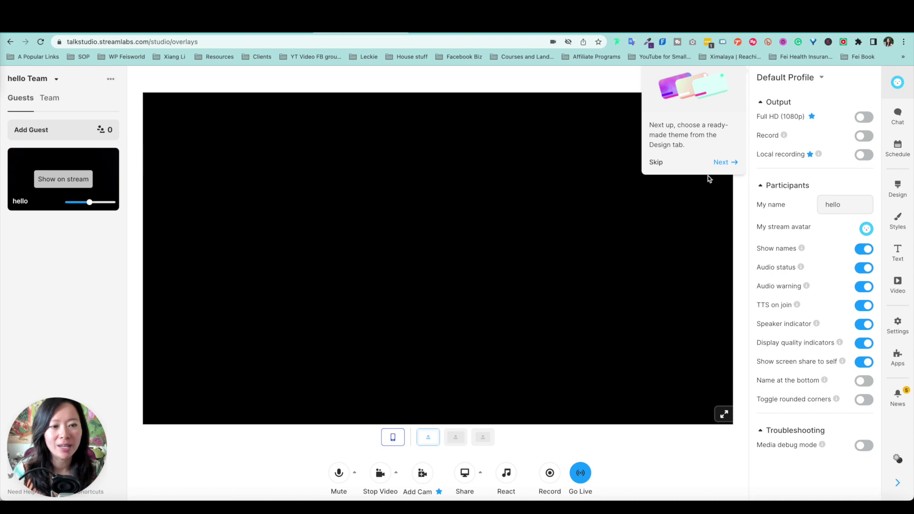
pyautogui.click(720, 163)
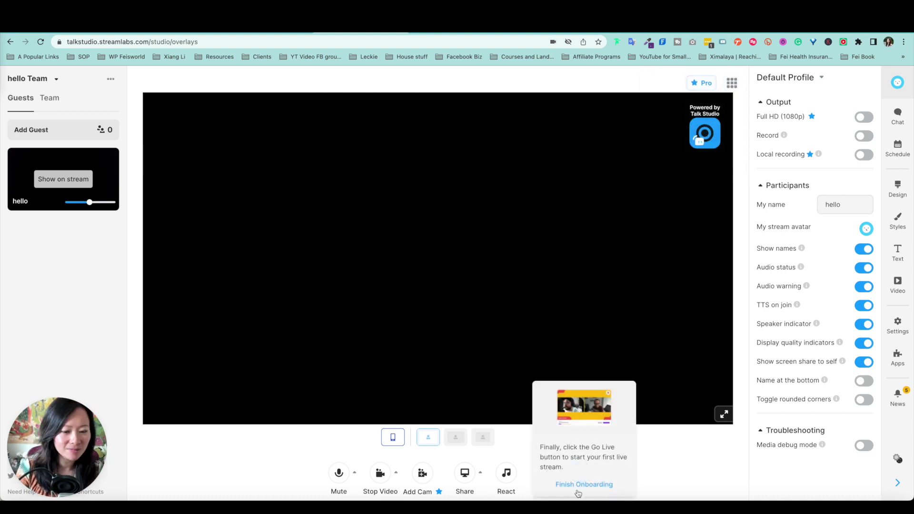
pyautogui.click(611, 498)
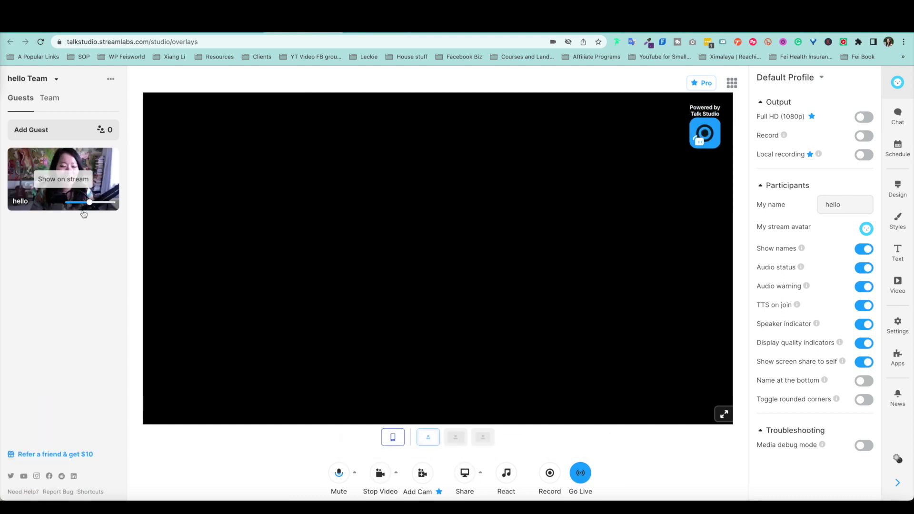
# Step: Put your own webcam on the stream stage and bring up its camera settings
pyautogui.click(71, 185)
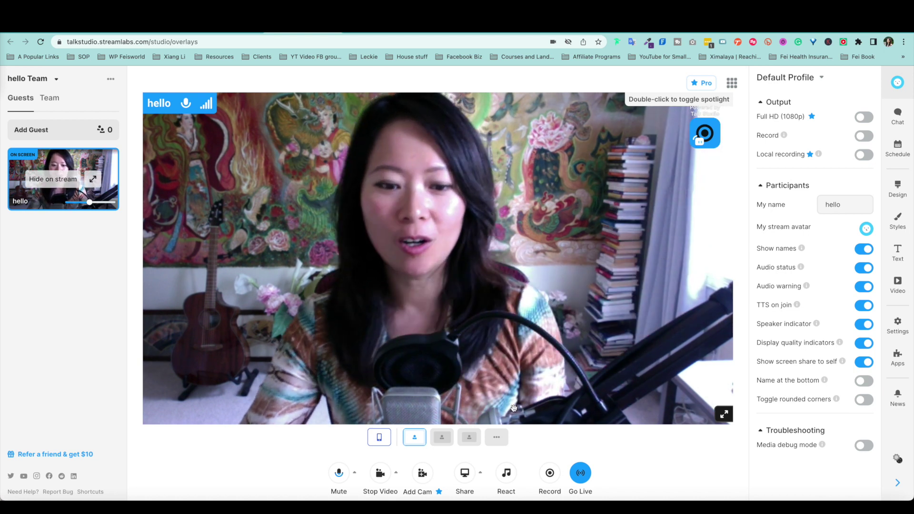
pyautogui.click(396, 474)
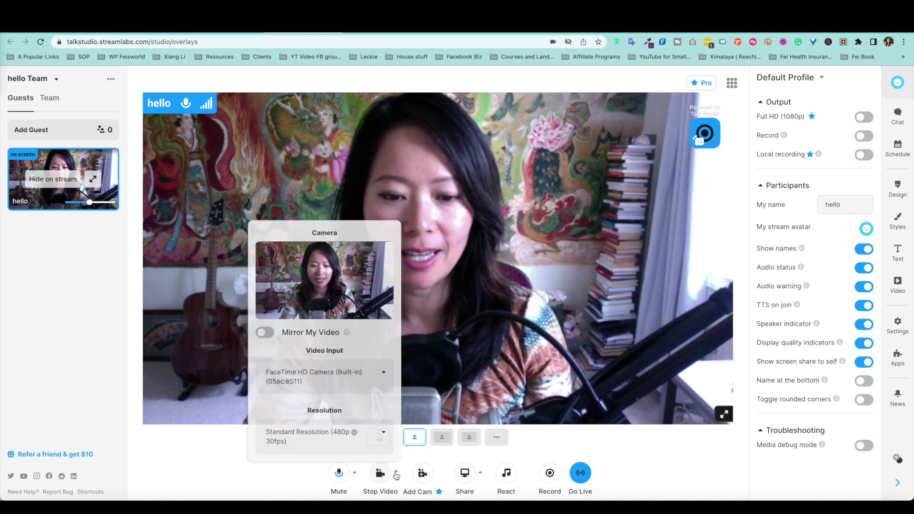
# Step: Switch the video input to Logitech BRIO, turn on Mirror My Video, and review resolution options
pyautogui.click(350, 379)
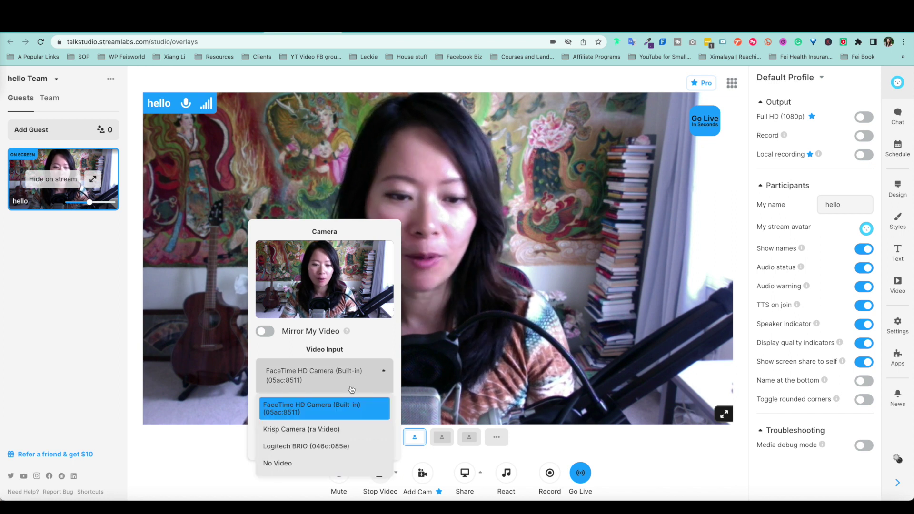
pyautogui.click(344, 445)
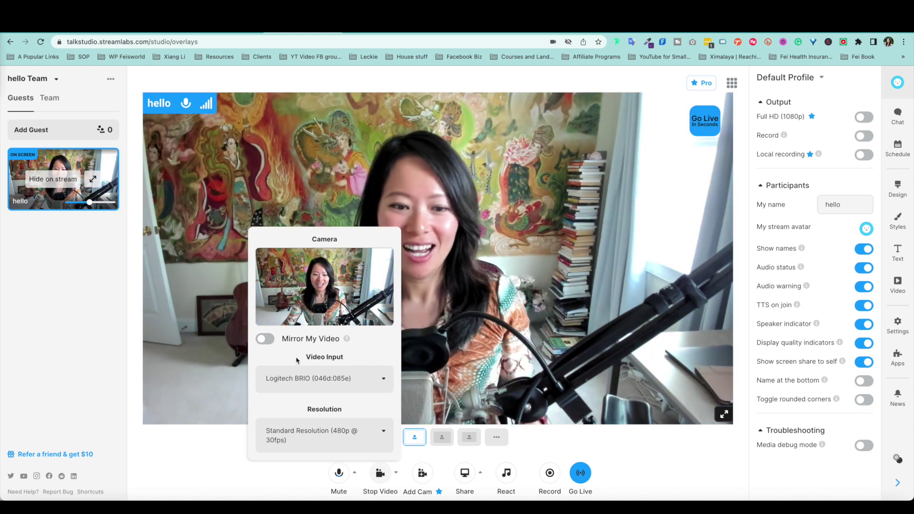
pyautogui.click(266, 339)
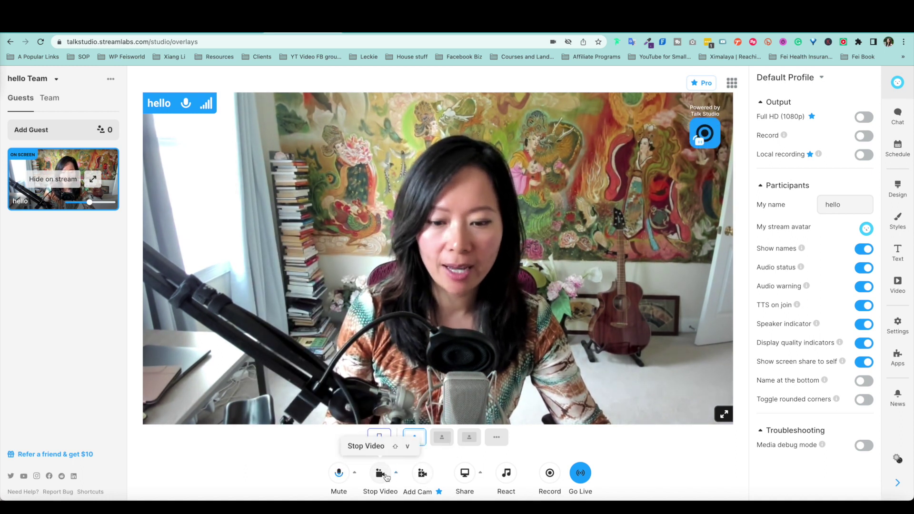
pyautogui.click(396, 474)
pyautogui.click(326, 433)
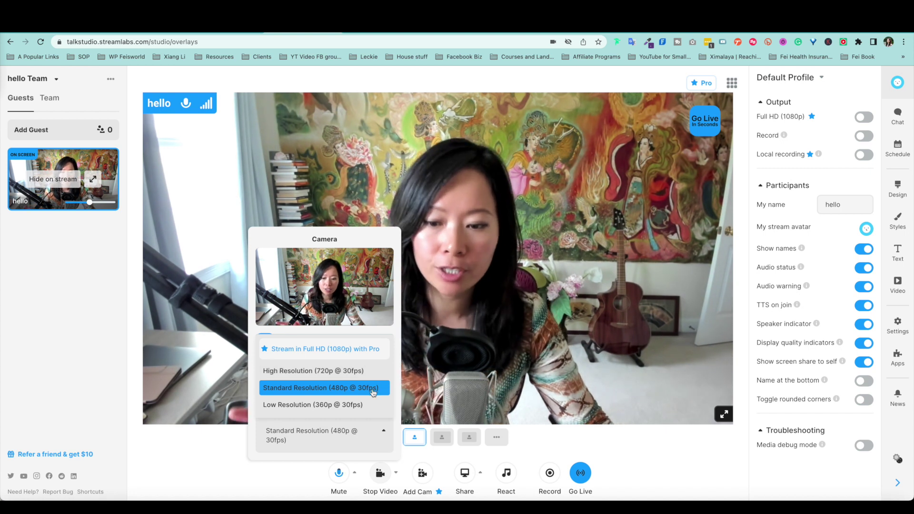
pyautogui.click(376, 356)
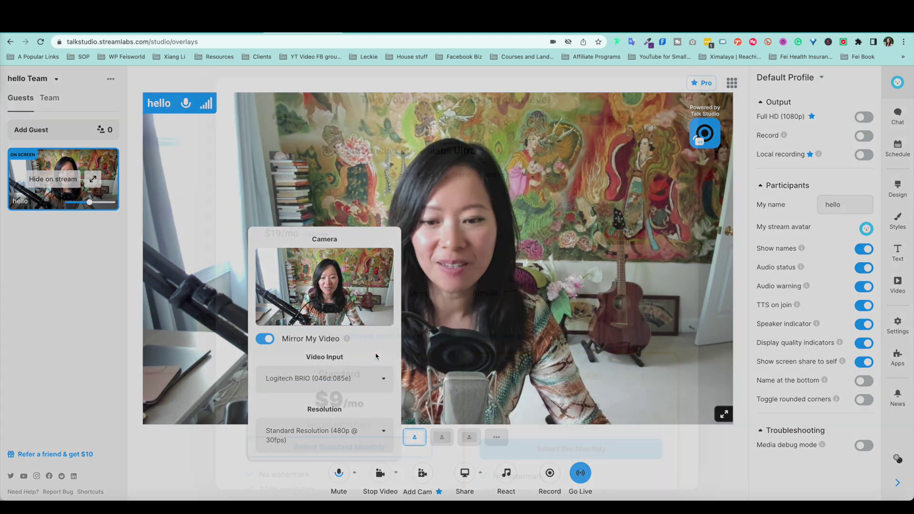
pyautogui.scroll(-4, 260, 198)
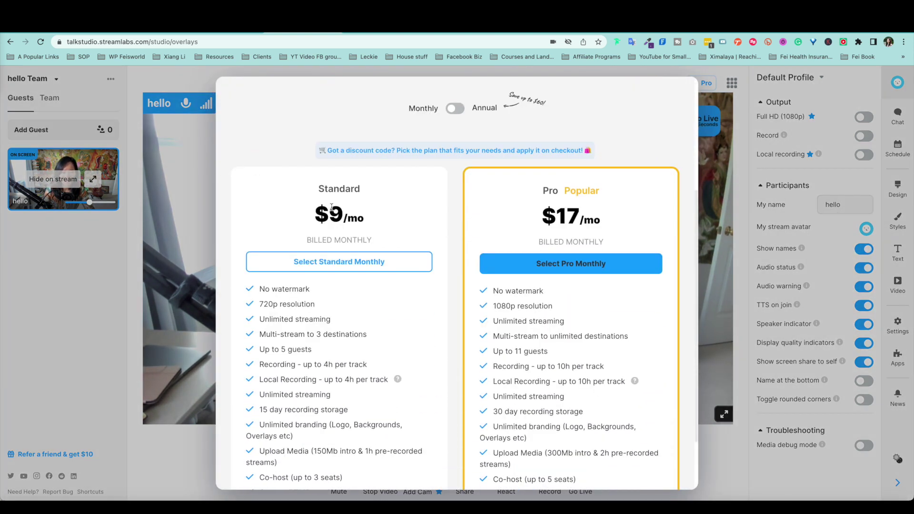
pyautogui.scroll(3, 465, 176)
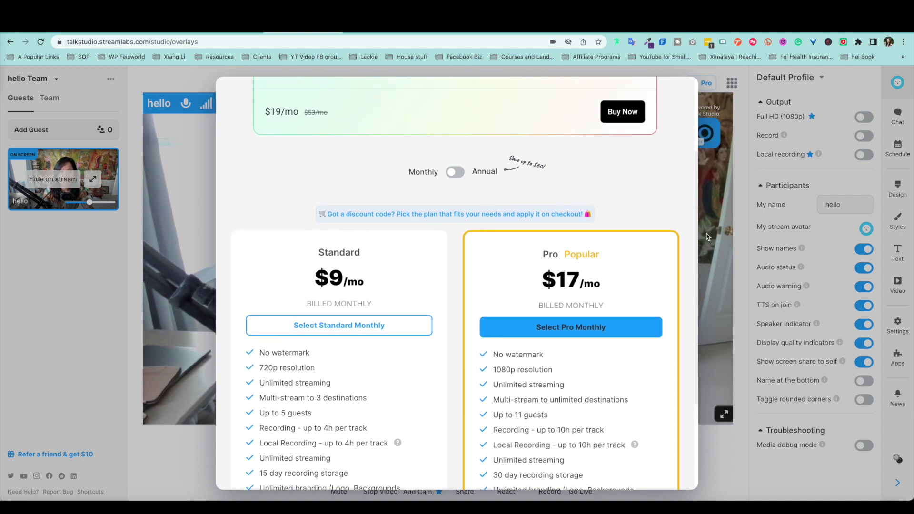
pyautogui.click(723, 112)
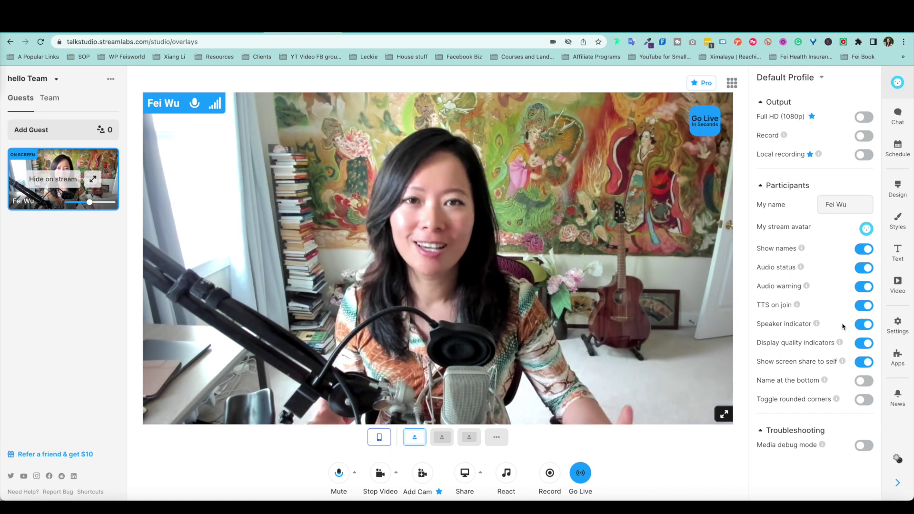
# Step: Move the name badge to the video's bottom, try portrait layout and revert to landscape
pyautogui.click(864, 380)
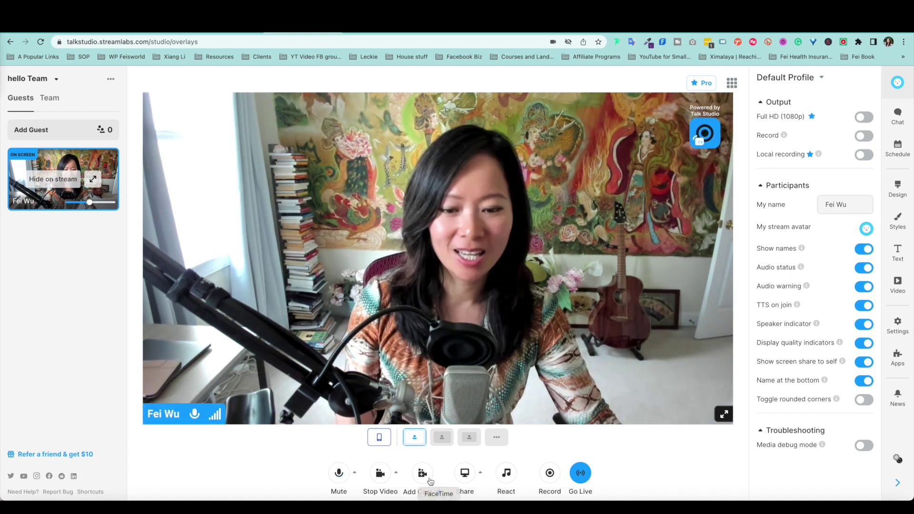
pyautogui.click(378, 439)
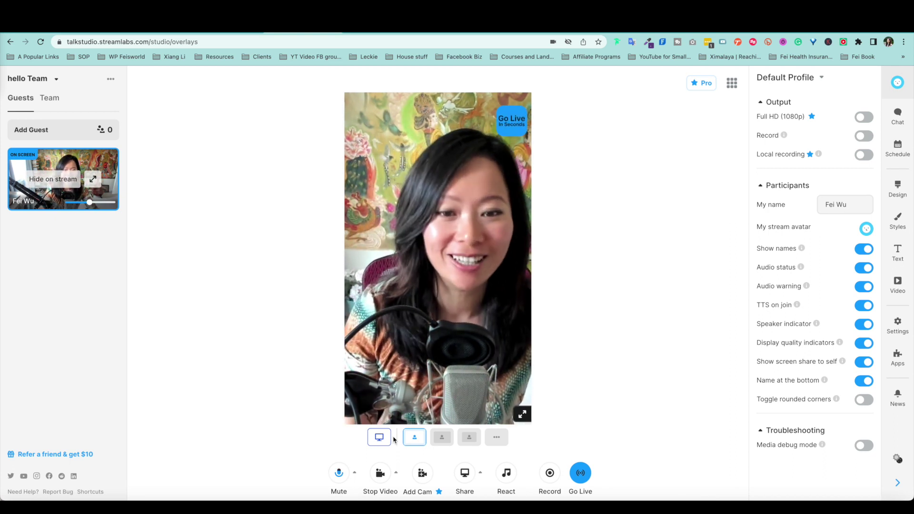
pyautogui.click(381, 438)
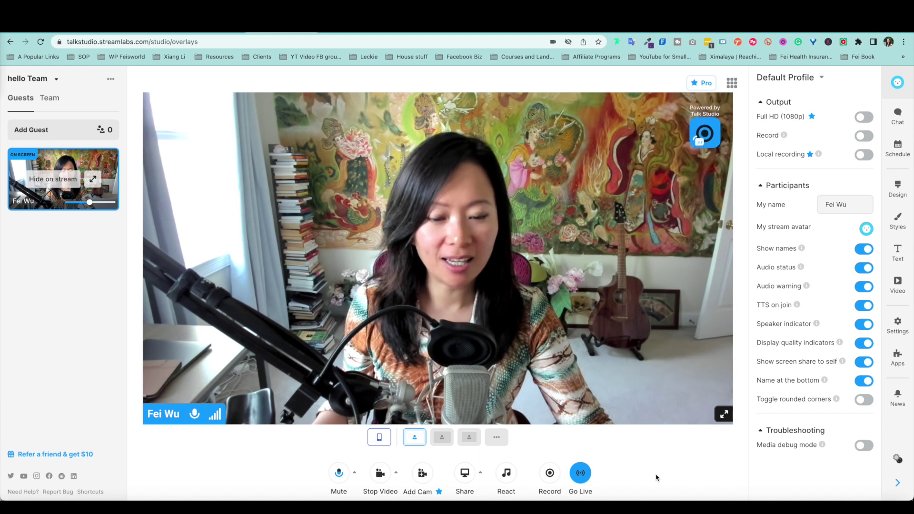
pyautogui.click(355, 472)
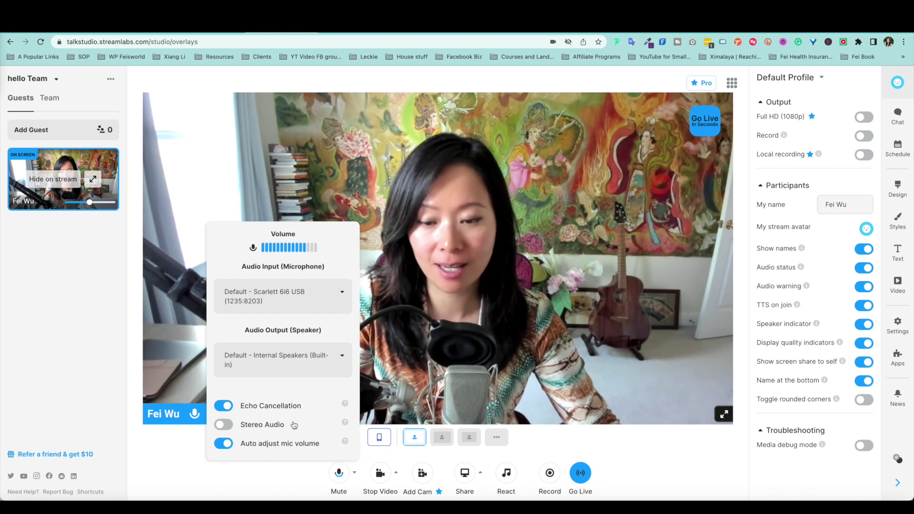
# Step: Try a manual mic volume of 119%, then restore Auto adjust mic volume and close the panel
pyautogui.moveTo(347, 443)
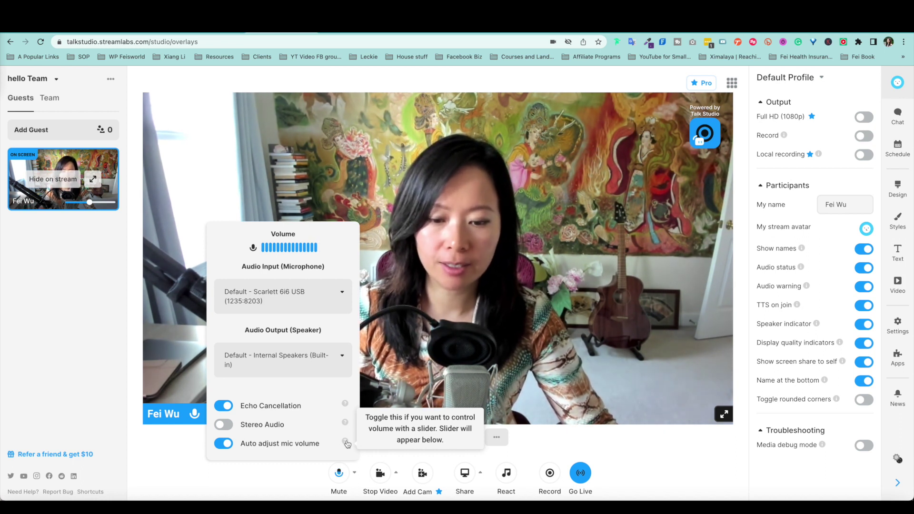
pyautogui.click(222, 444)
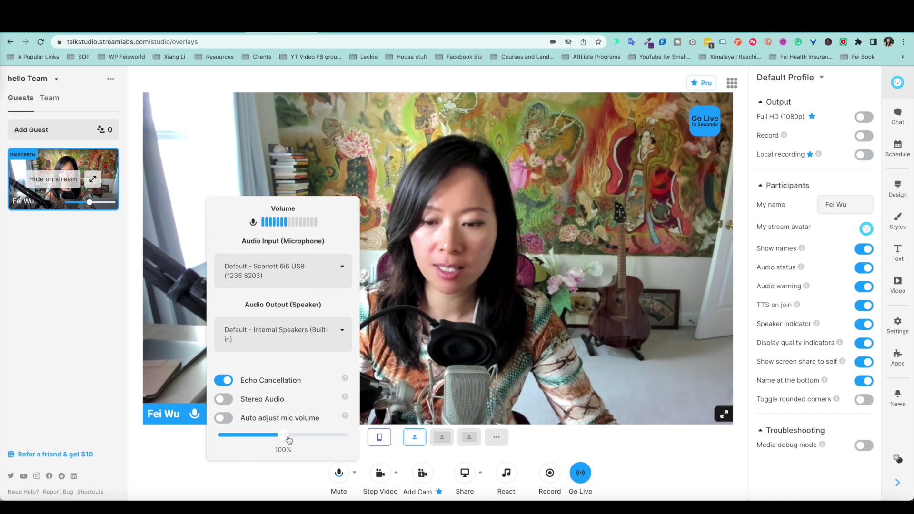
pyautogui.moveTo(288, 439)
pyautogui.mouseDown()
pyautogui.moveTo(262, 435)
pyautogui.moveTo(320, 434)
pyautogui.moveTo(249, 434)
pyautogui.moveTo(313, 439)
pyautogui.moveTo(282, 439)
pyautogui.mouseUp()
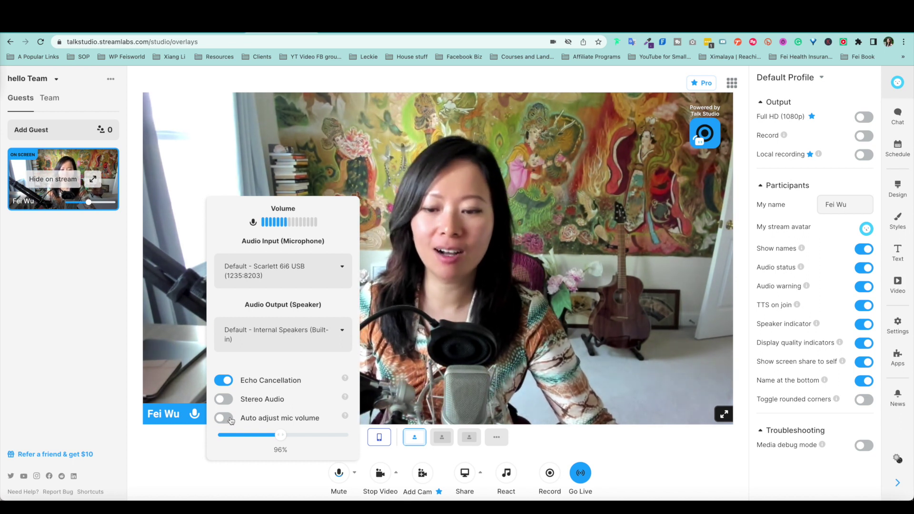
pyautogui.click(223, 418)
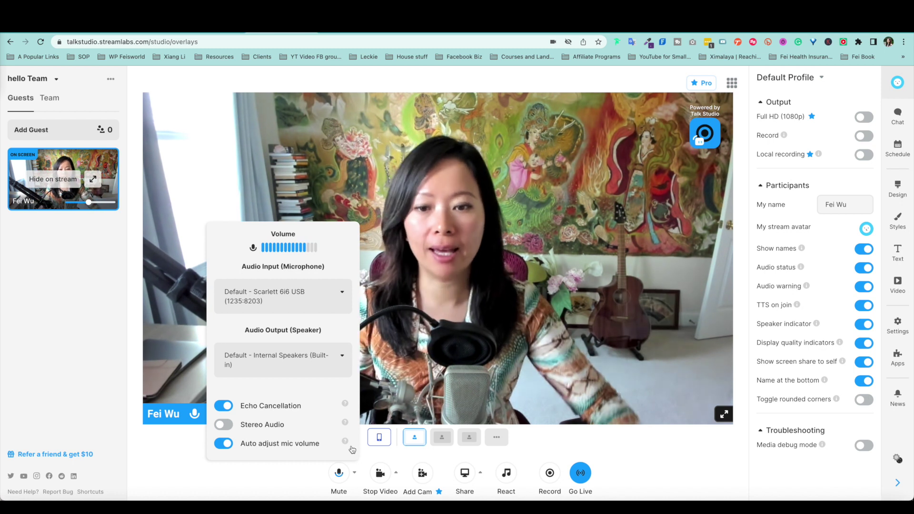
pyautogui.click(631, 461)
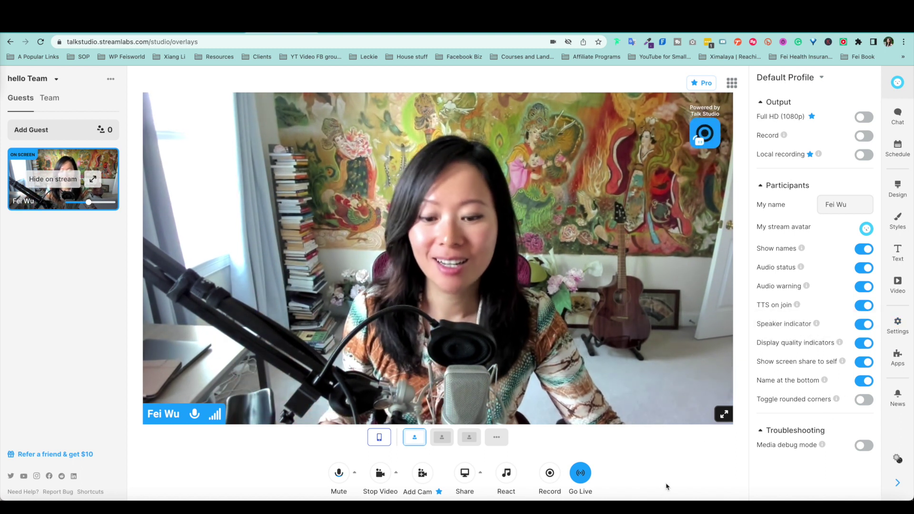
pyautogui.click(397, 474)
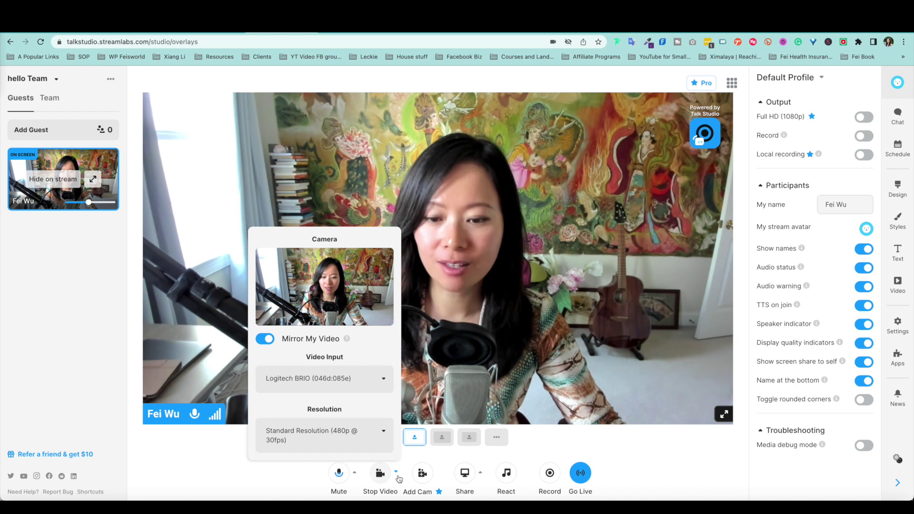
pyautogui.click(266, 339)
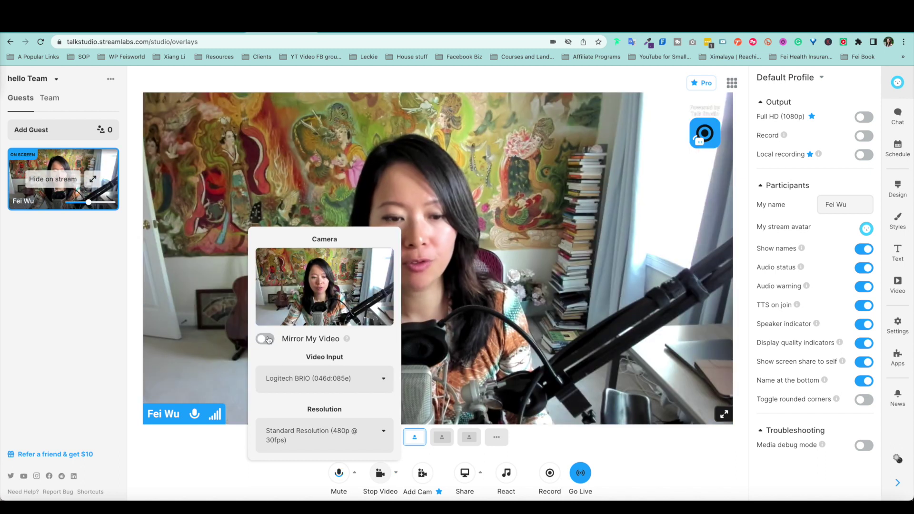
pyautogui.click(266, 339)
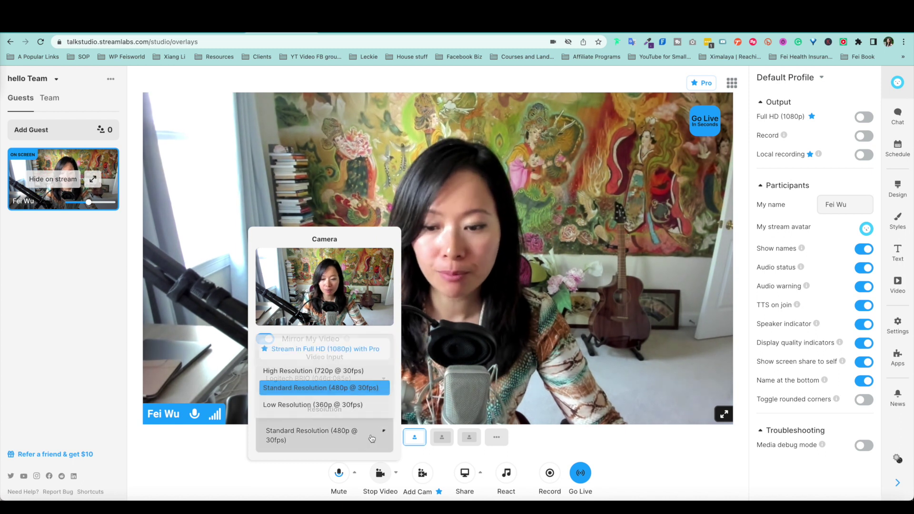
pyautogui.click(640, 464)
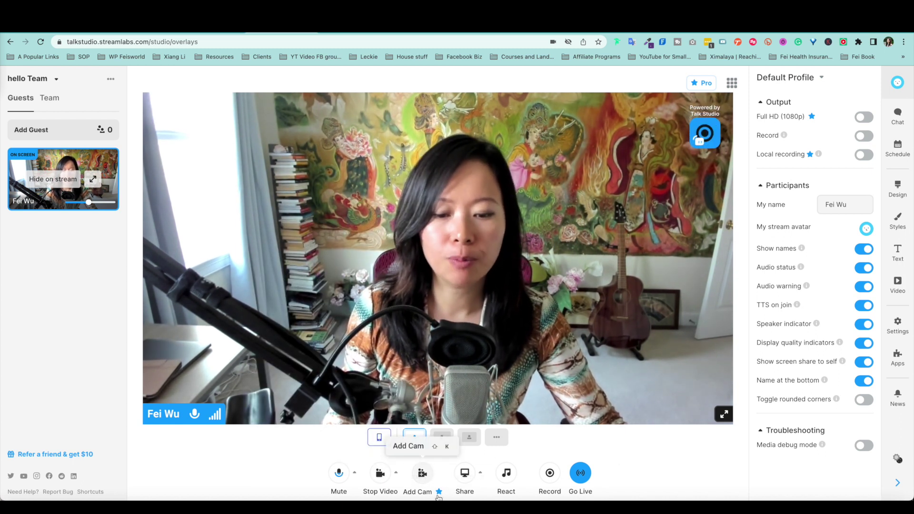
pyautogui.click(422, 473)
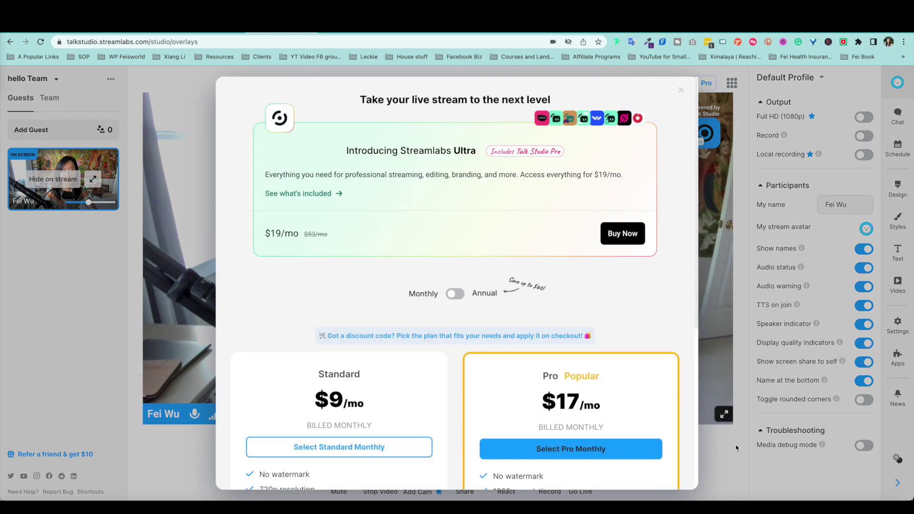
pyautogui.scroll(-5, 612, 423)
pyautogui.click(746, 387)
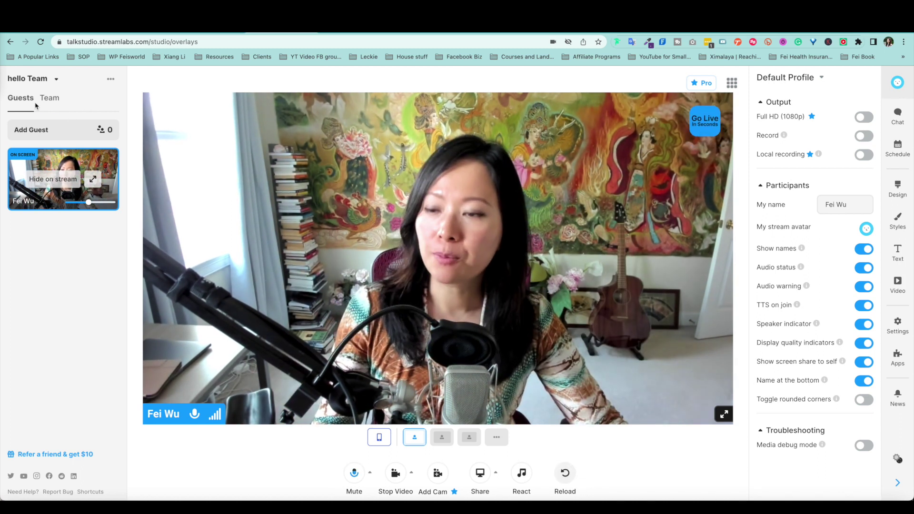
# Step: Copy the guest invite link, switch on Permanent Link, and choose Email
pyautogui.click(64, 132)
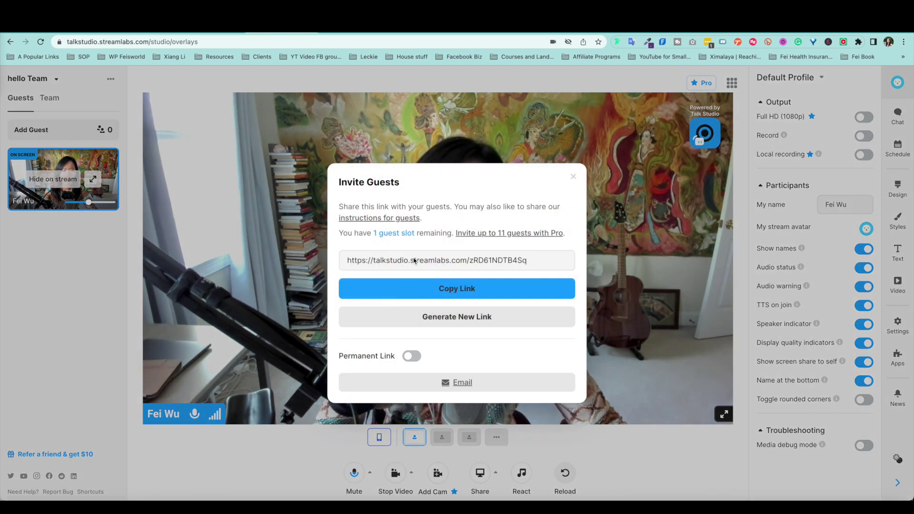
pyautogui.click(472, 290)
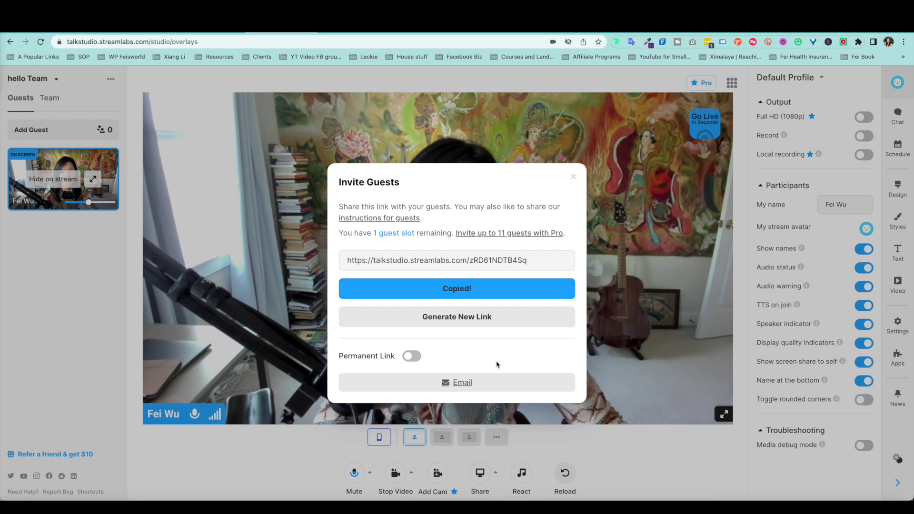
pyautogui.click(412, 358)
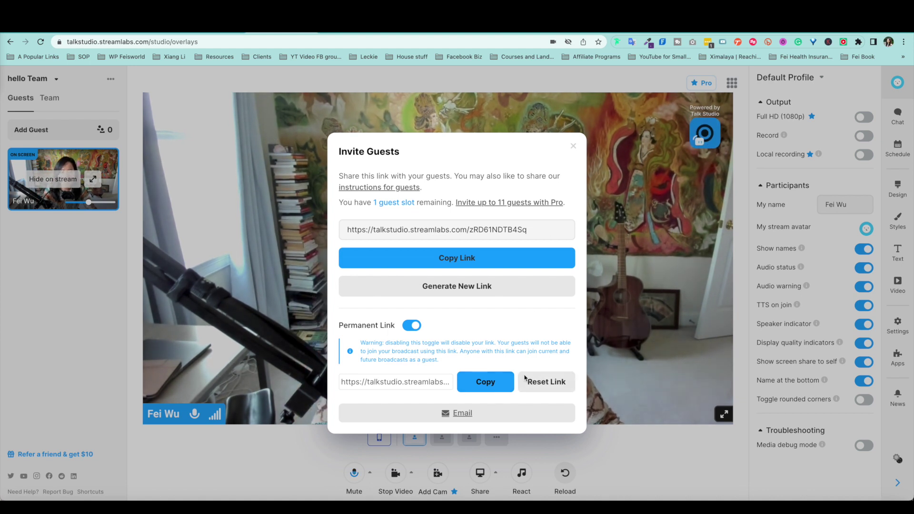
pyautogui.click(451, 410)
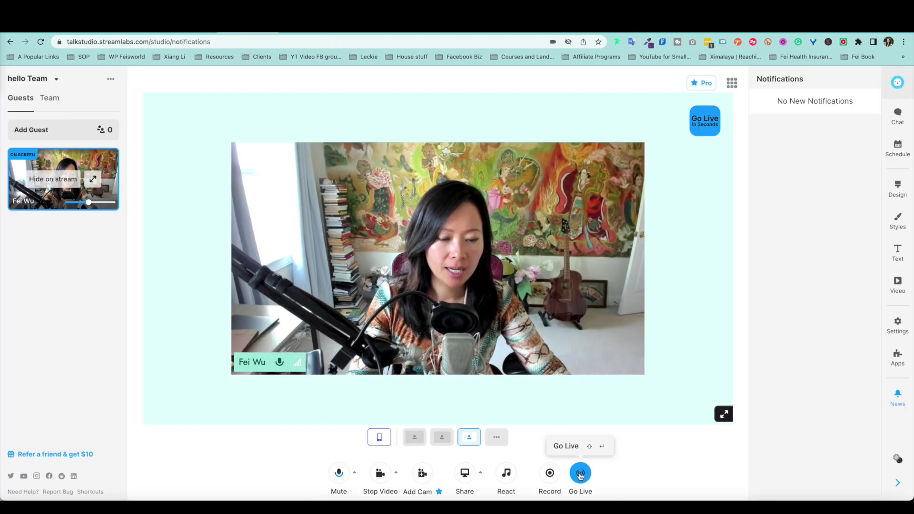
# Step: Add YouTube as the Go Live destination, choosing the Google account and channel and allowing access
pyautogui.click(580, 475)
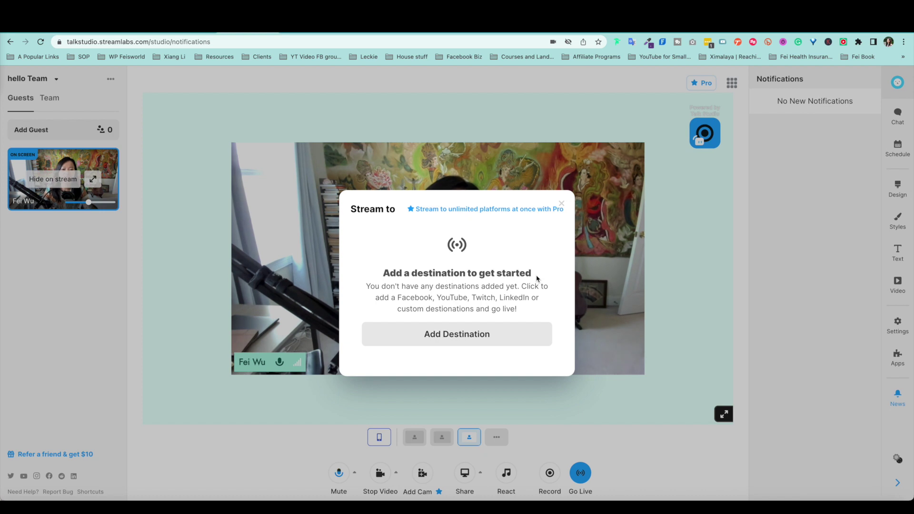
pyautogui.moveTo(526, 199); pyautogui.dragTo(450, 261)
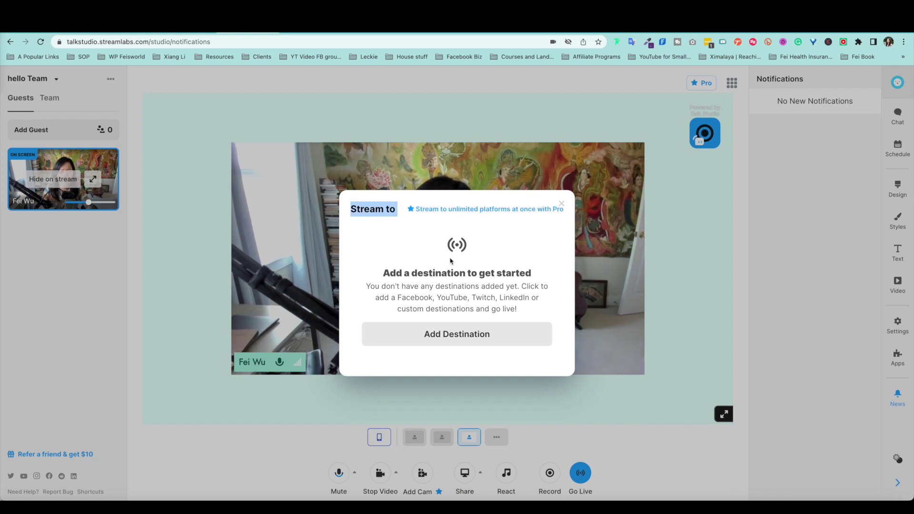
pyautogui.click(451, 260)
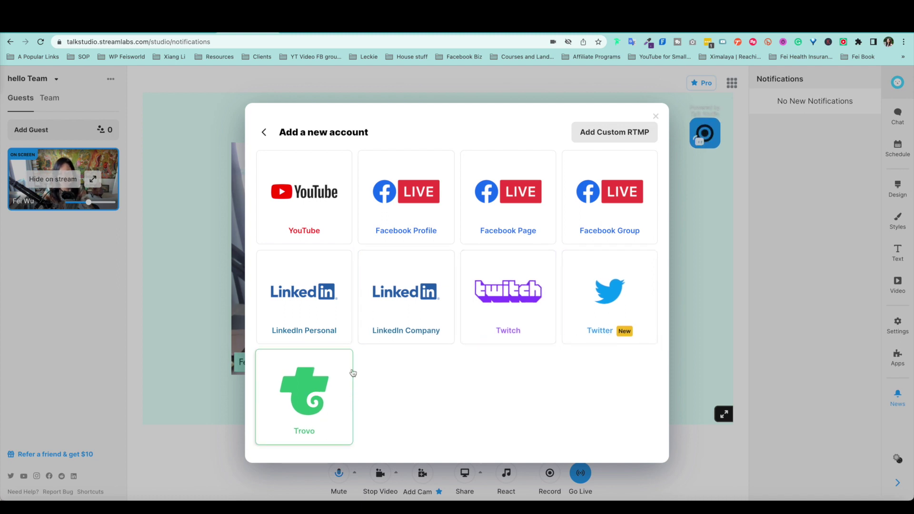
pyautogui.click(308, 219)
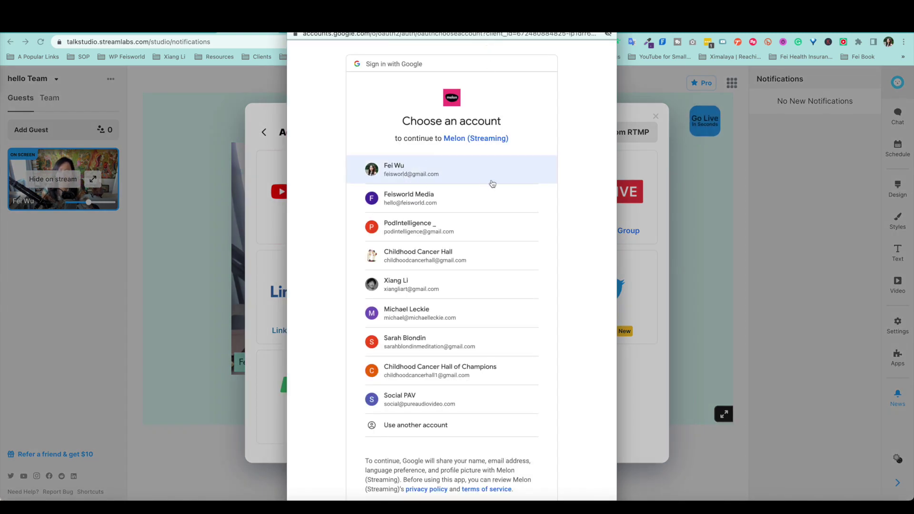
pyautogui.click(421, 176)
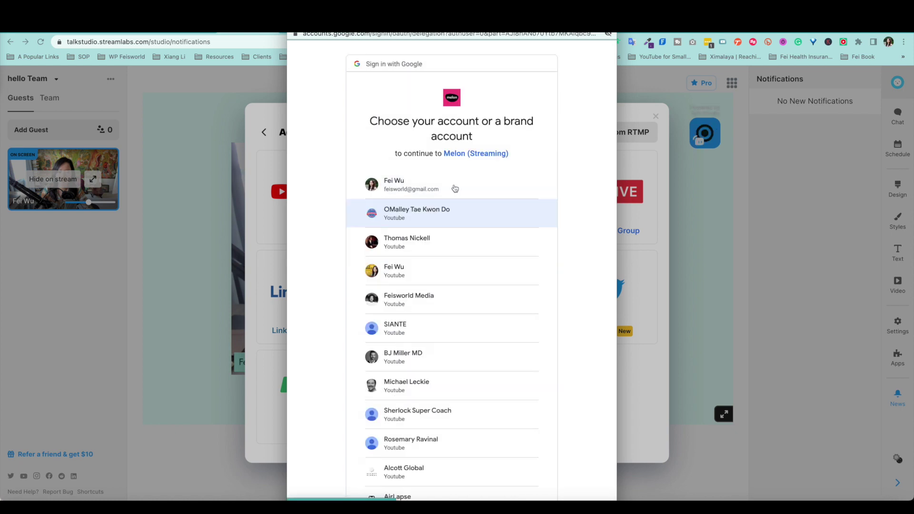
pyautogui.click(390, 275)
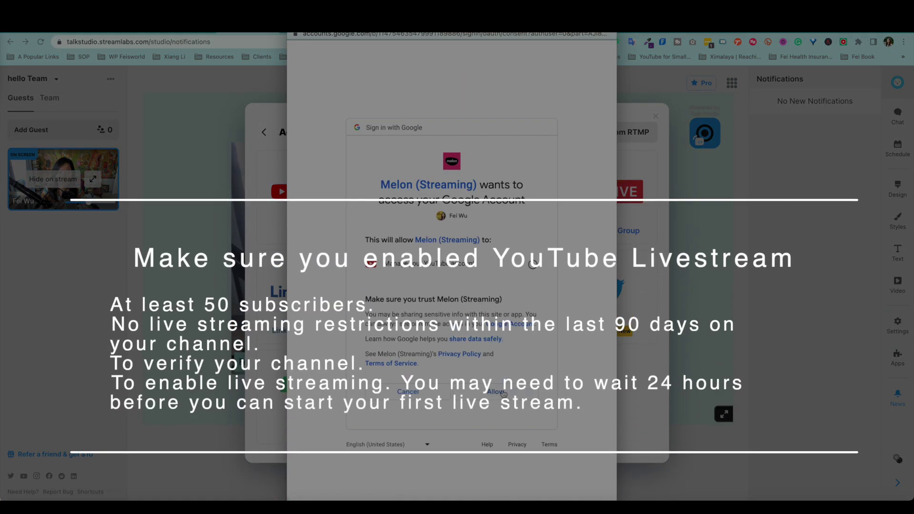
pyautogui.click(497, 392)
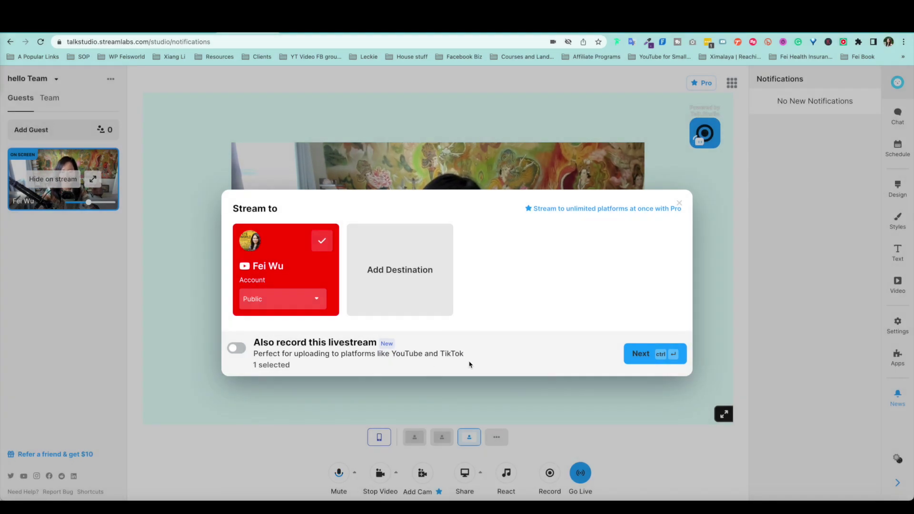
# Step: Leave the YouTube stream visibility on Public and continue to the stream details form
pyautogui.moveTo(490, 205); pyautogui.dragTo(568, 270)
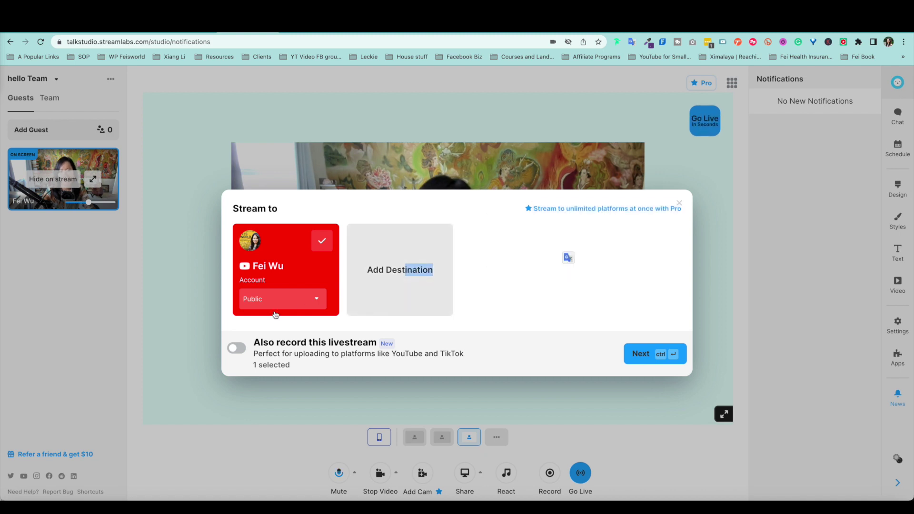
pyautogui.click(303, 299)
pyautogui.click(303, 302)
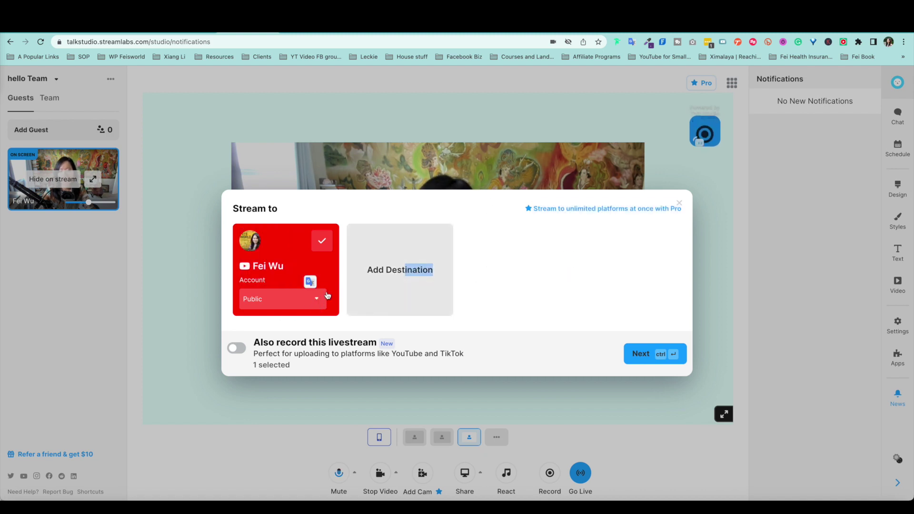
pyautogui.click(283, 303)
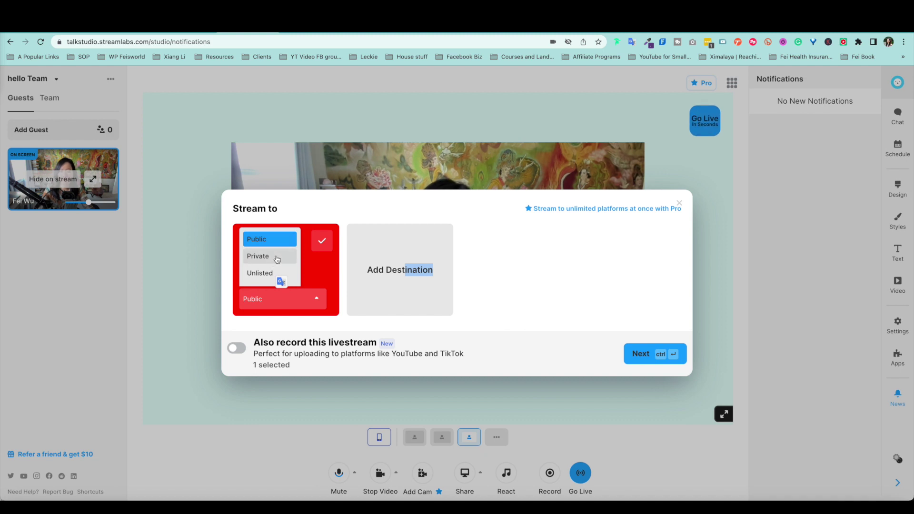
pyautogui.click(354, 211)
pyautogui.moveTo(398, 206); pyautogui.dragTo(465, 227)
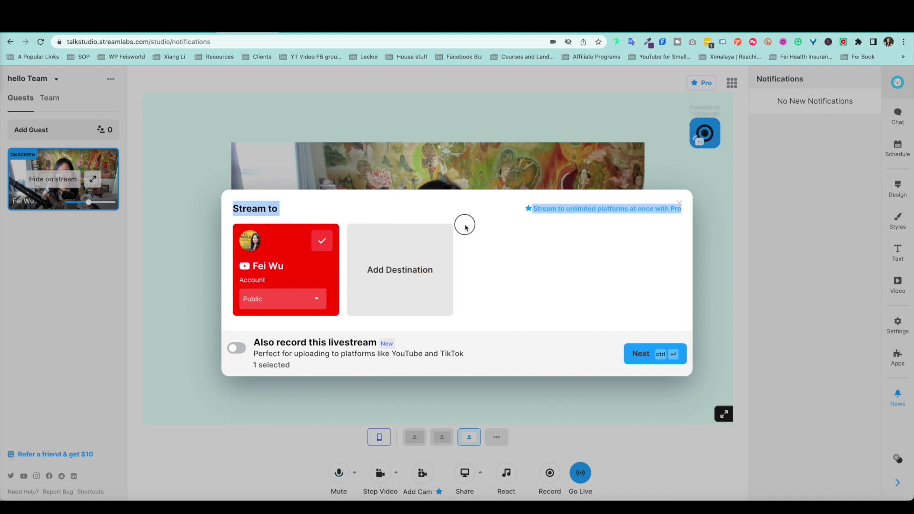
pyautogui.click(246, 298)
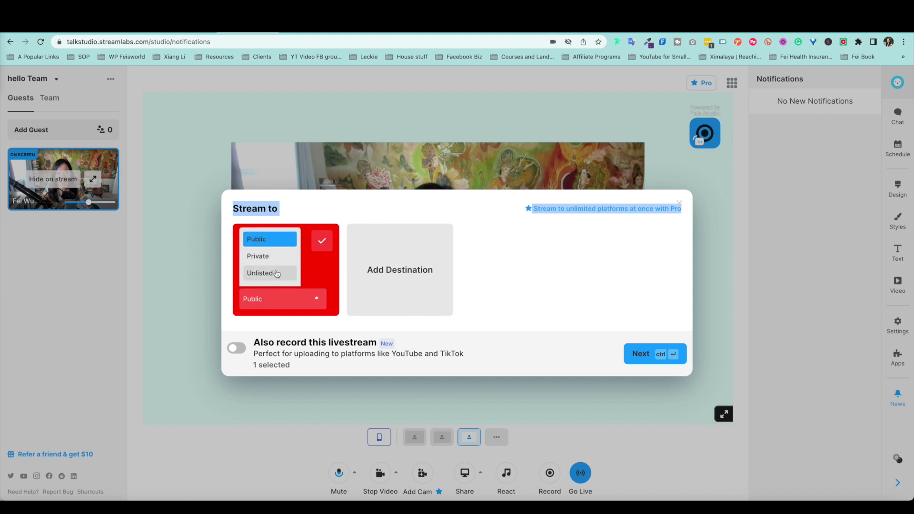
pyautogui.click(644, 354)
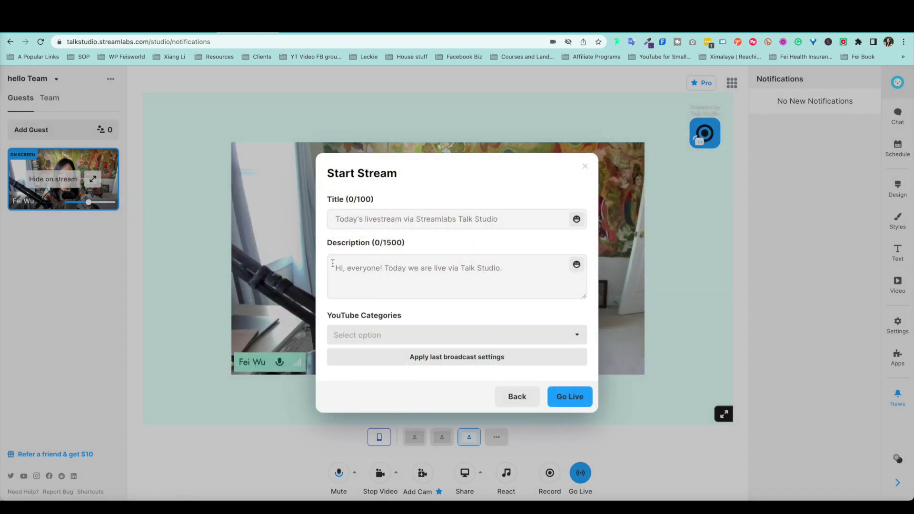
# Step: Browse the YouTube categories without picking one, then return to the Stream to dialog
pyautogui.click(364, 219)
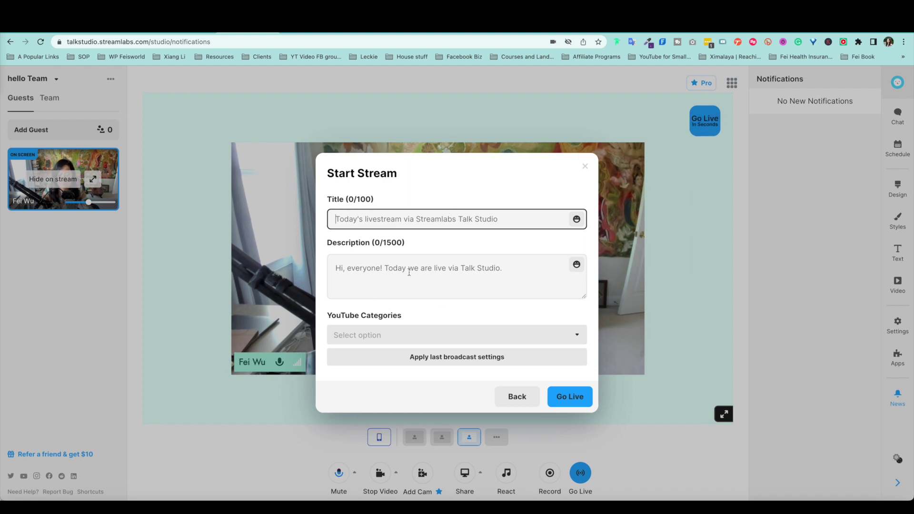
pyautogui.click(392, 333)
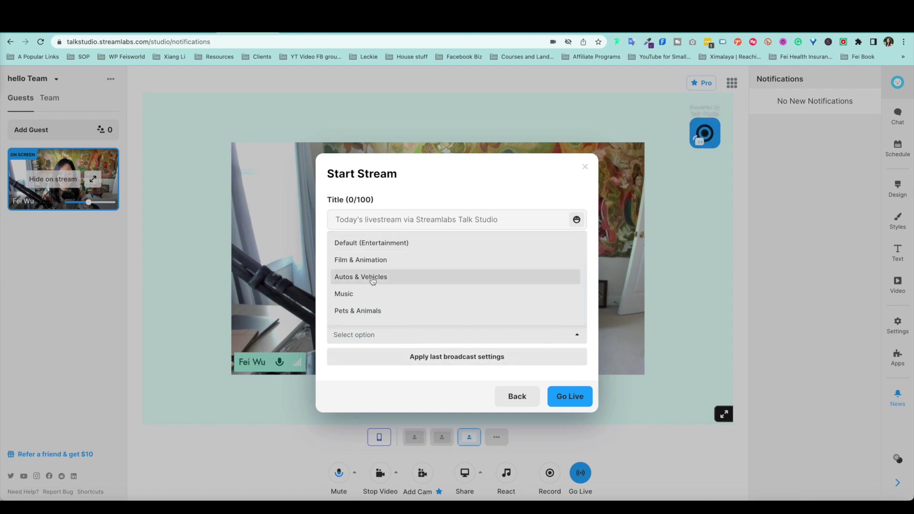
pyautogui.click(559, 394)
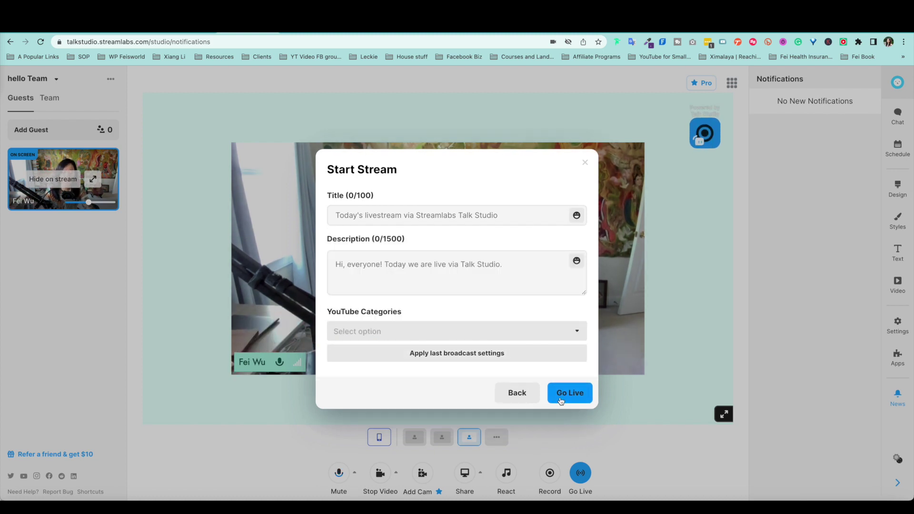
pyautogui.click(513, 394)
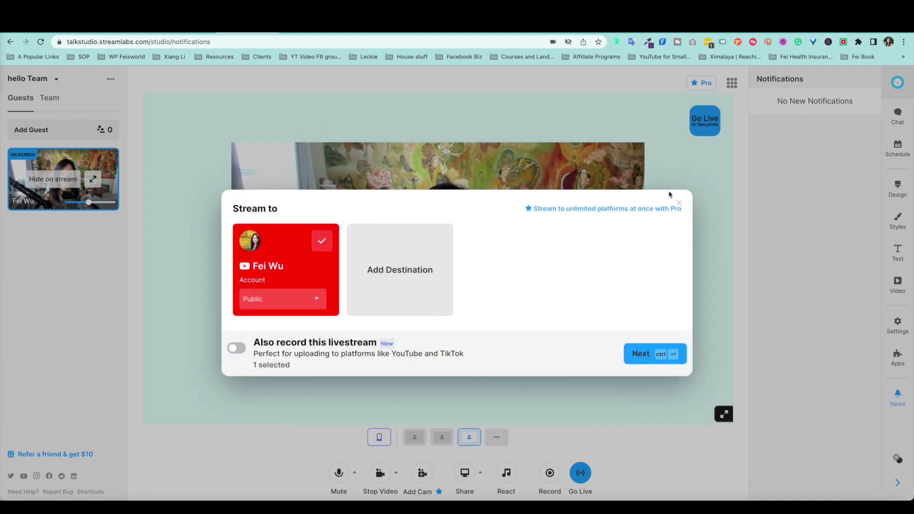
# Step: Reopen Go Live and set the YouTube stream privacy to Unlisted
pyautogui.click(679, 204)
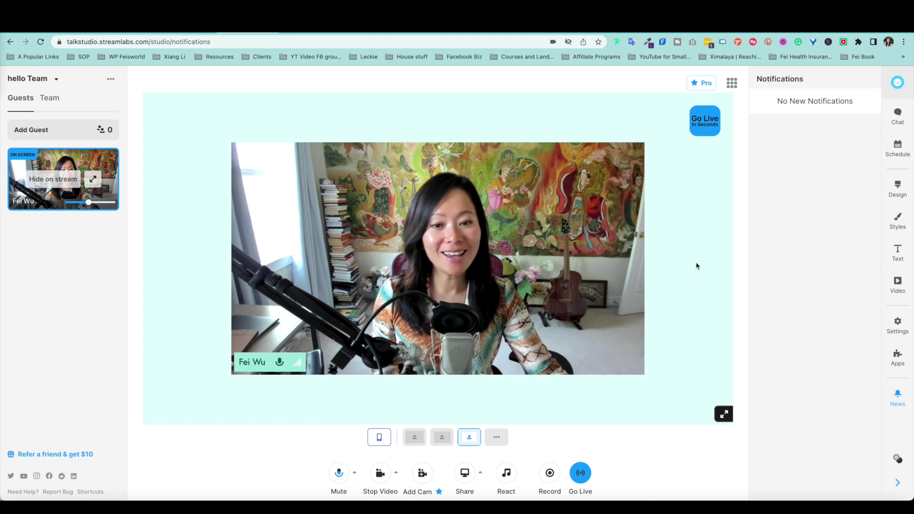
pyautogui.click(581, 472)
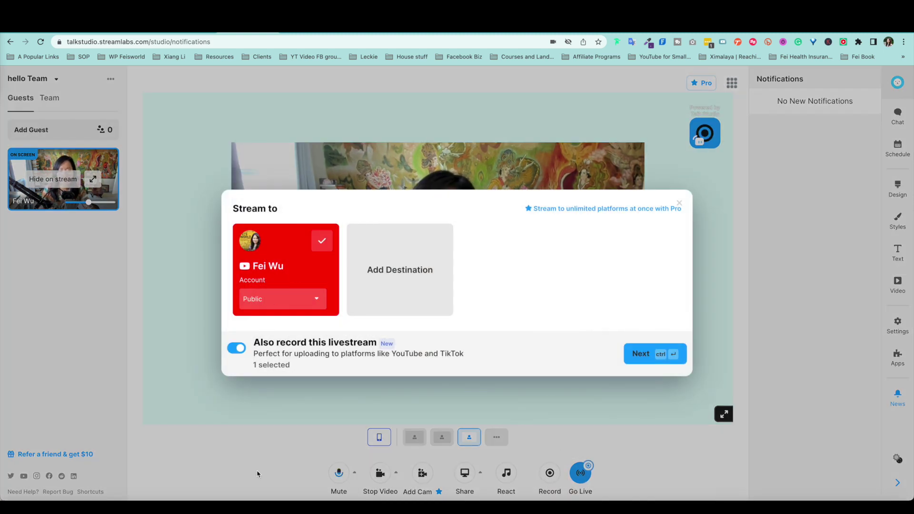
pyautogui.click(278, 309)
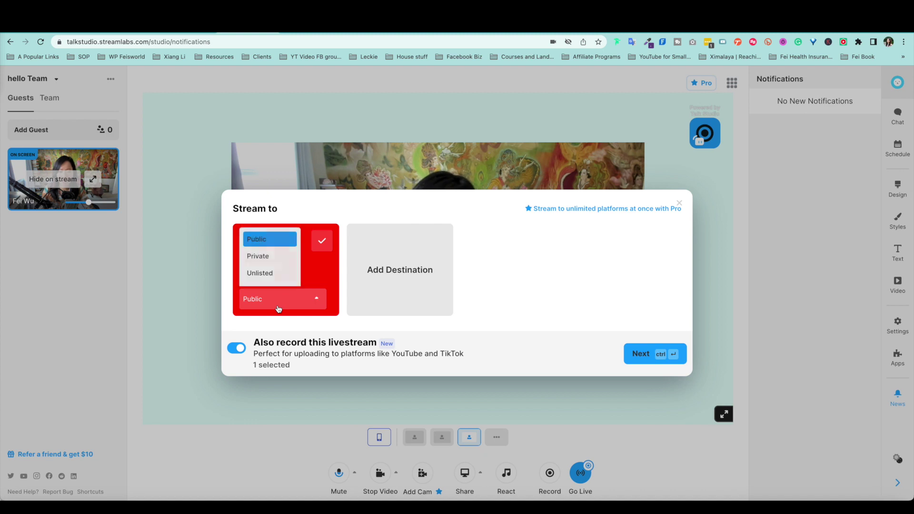
pyautogui.click(270, 270)
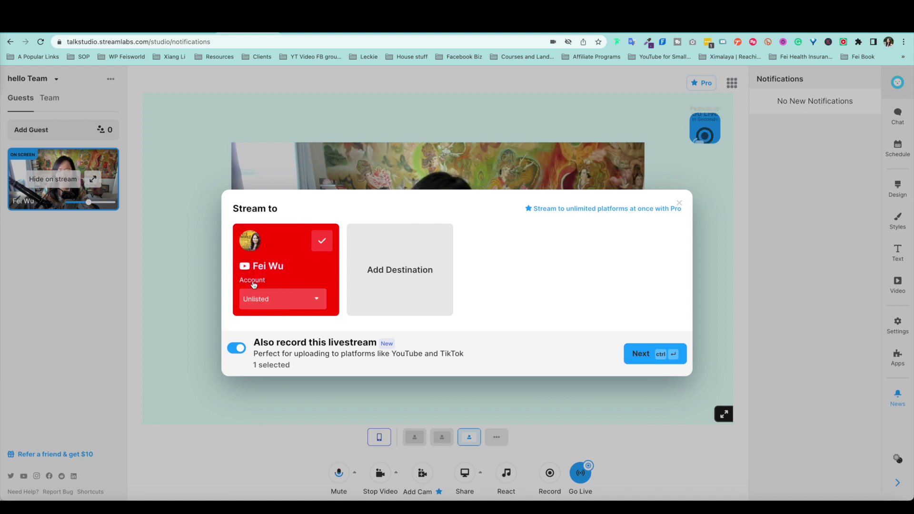
# Step: Title the stream 'Test using Streamlabs Talk Studio', give it the description 'test', and go live
pyautogui.click(650, 357)
pyautogui.write('Test fr')
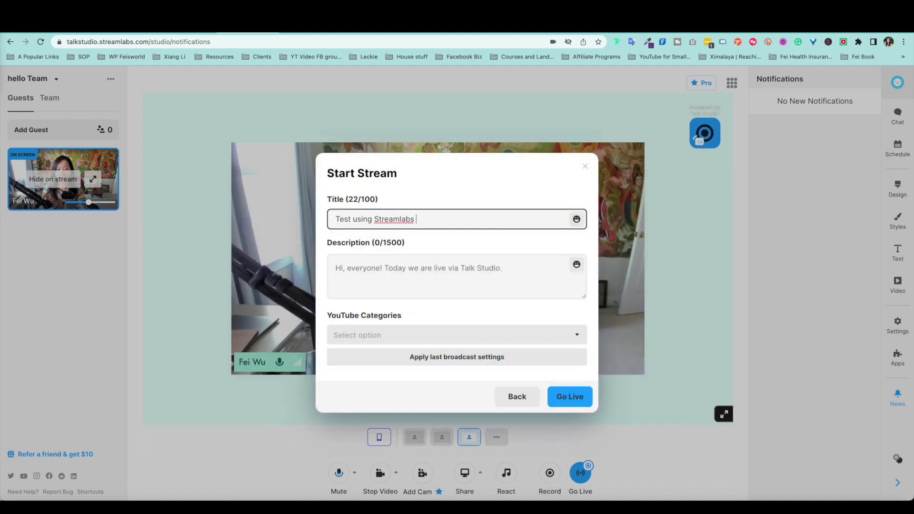
pyautogui.press('Tab')
pyautogui.write('test')
pyautogui.click(570, 396)
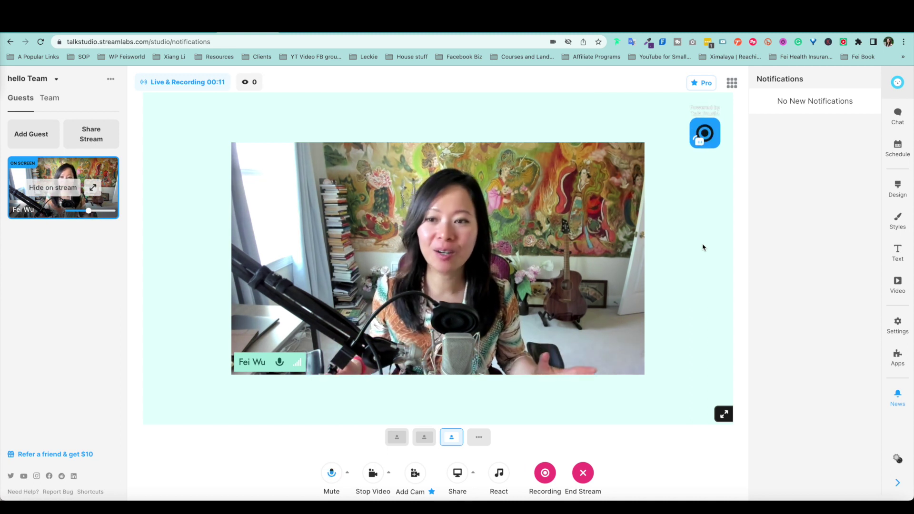
# Step: Check the Live & Recording status, cycle layouts back to the centred camera, and preview Share options
pyautogui.click(176, 85)
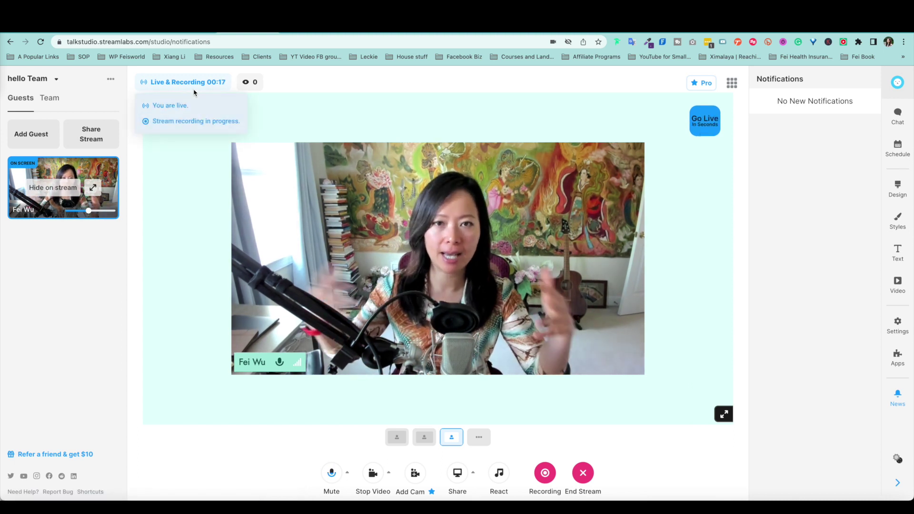
pyautogui.click(204, 114)
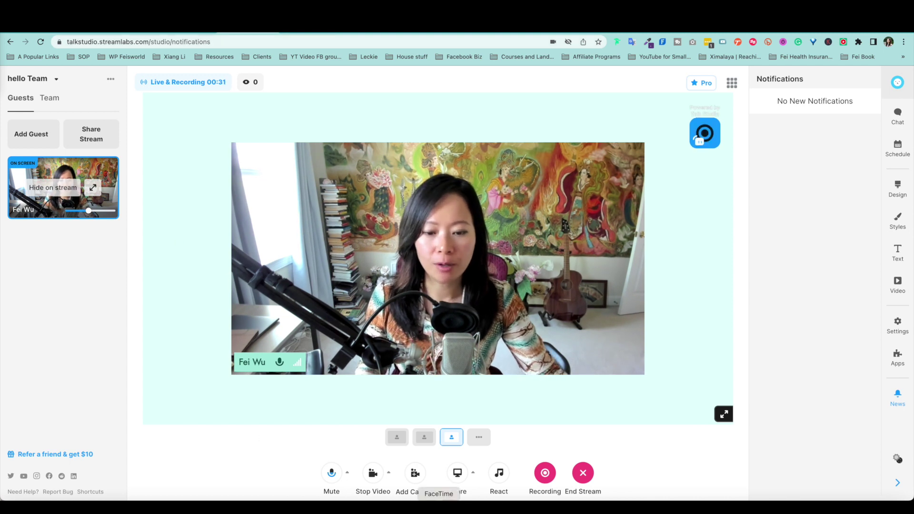
pyautogui.click(424, 437)
pyautogui.click(397, 437)
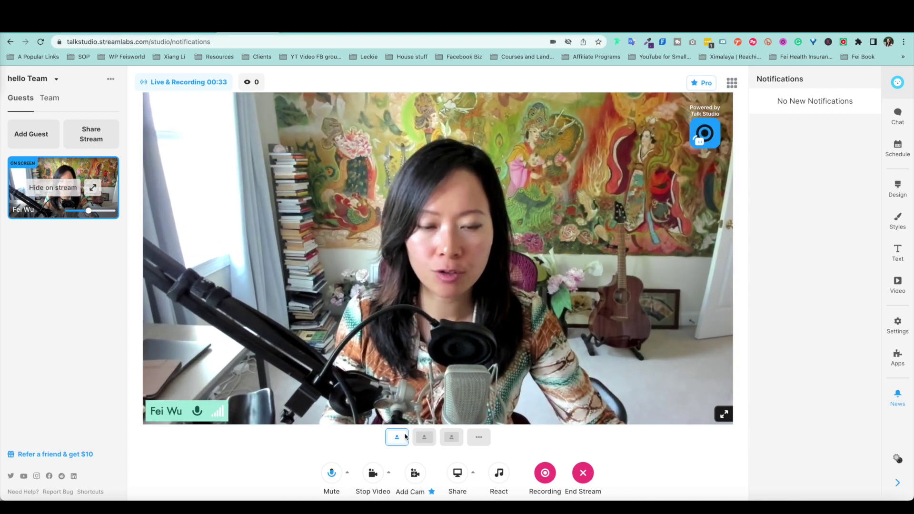
pyautogui.click(424, 437)
pyautogui.click(450, 437)
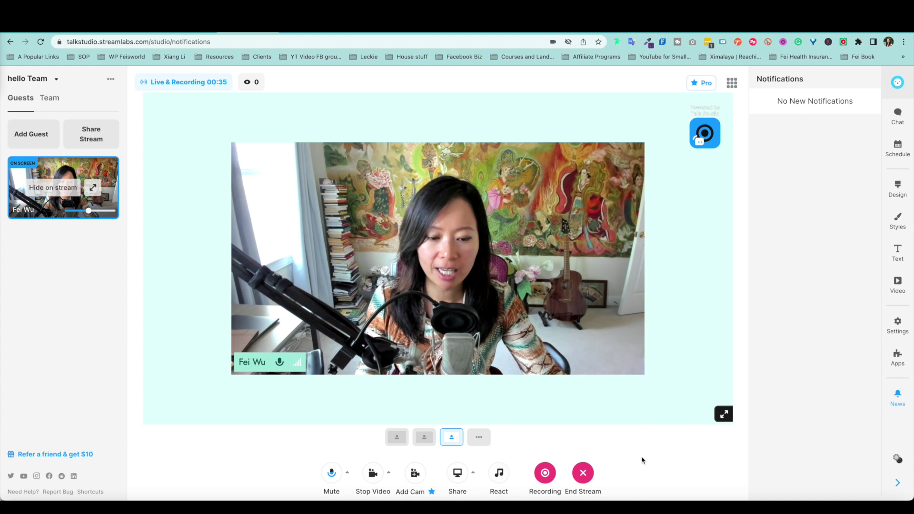
pyautogui.click(458, 474)
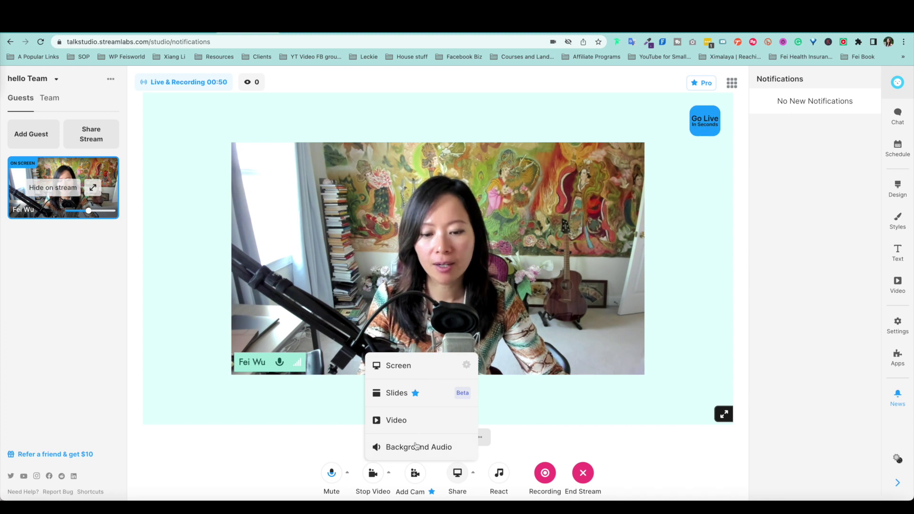
pyautogui.click(608, 444)
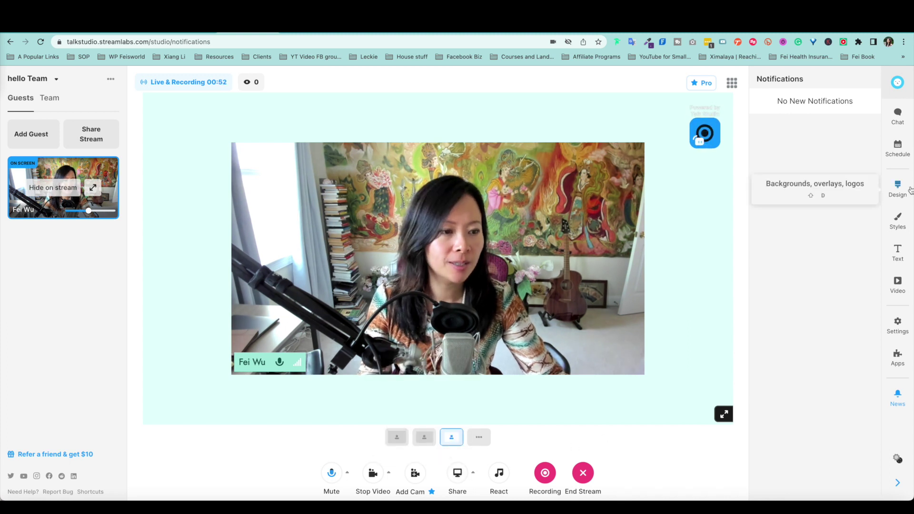
# Step: In Design, try the starry winter background, then settle on a red stage background
pyautogui.click(898, 188)
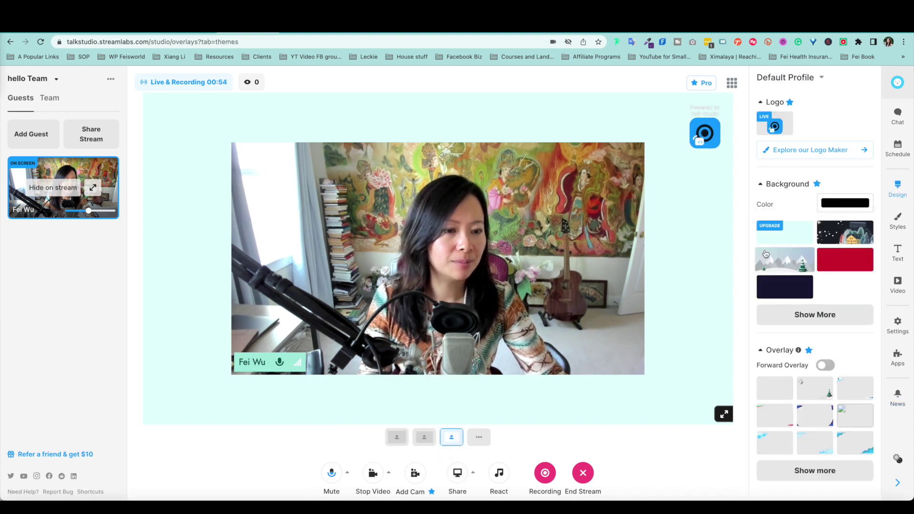
pyautogui.click(848, 238)
pyautogui.click(845, 263)
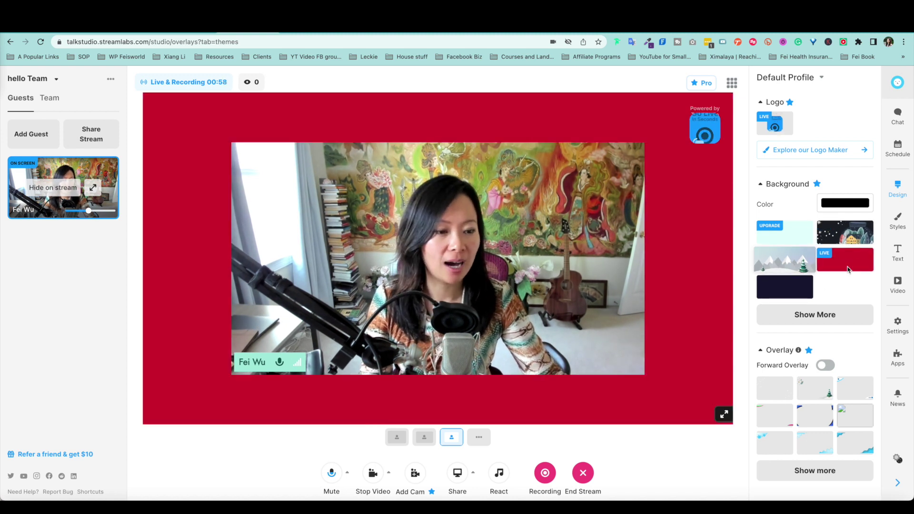
# Step: Briefly show the 'This is a ticker' message on stage, then hide it
pyautogui.click(898, 257)
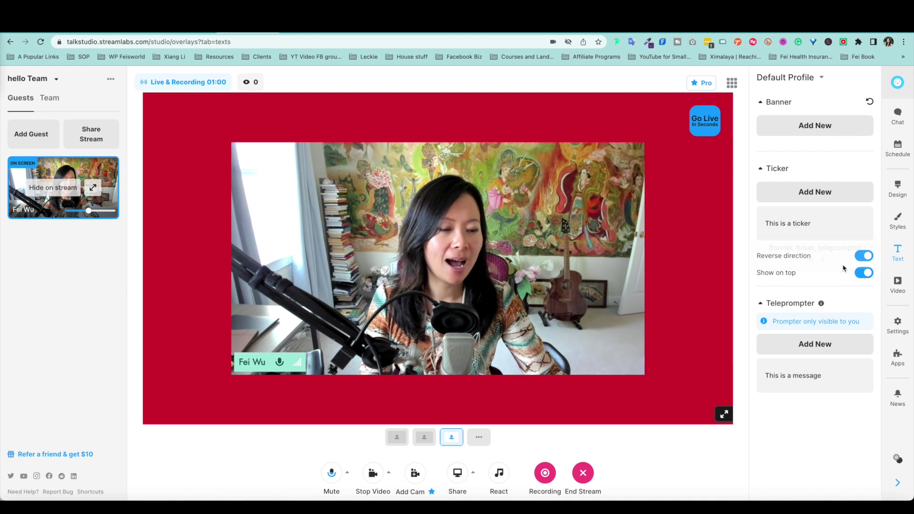
pyautogui.click(795, 224)
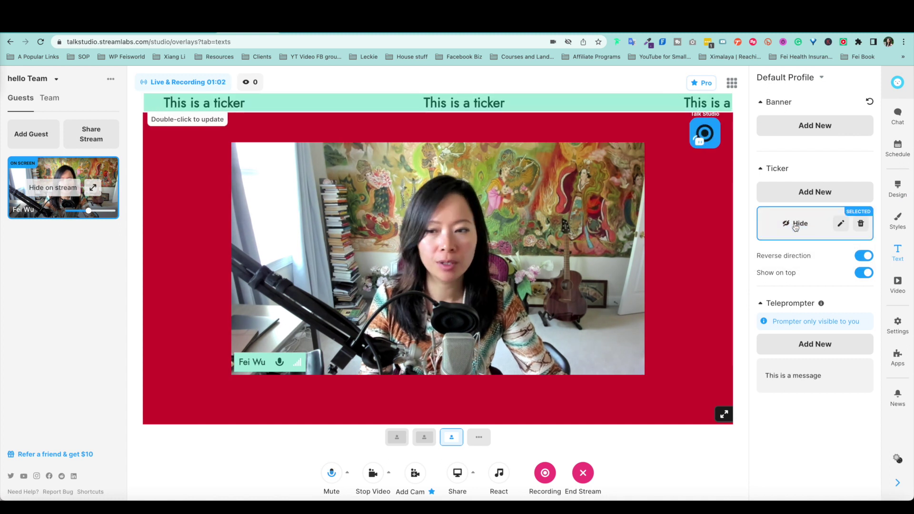
pyautogui.click(795, 225)
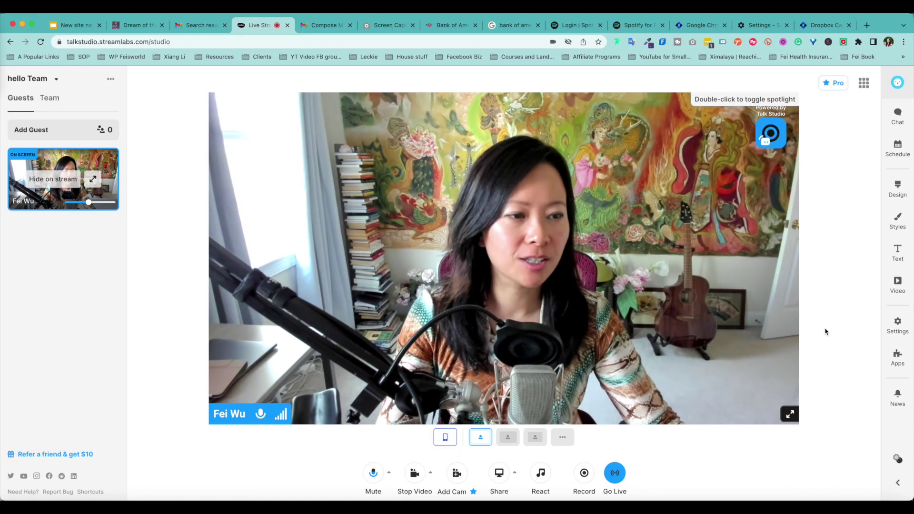
# Step: Glance at chat and schedule, then try red, flag and navy stage backgrounds
pyautogui.click(897, 114)
pyautogui.click(897, 148)
pyautogui.click(898, 188)
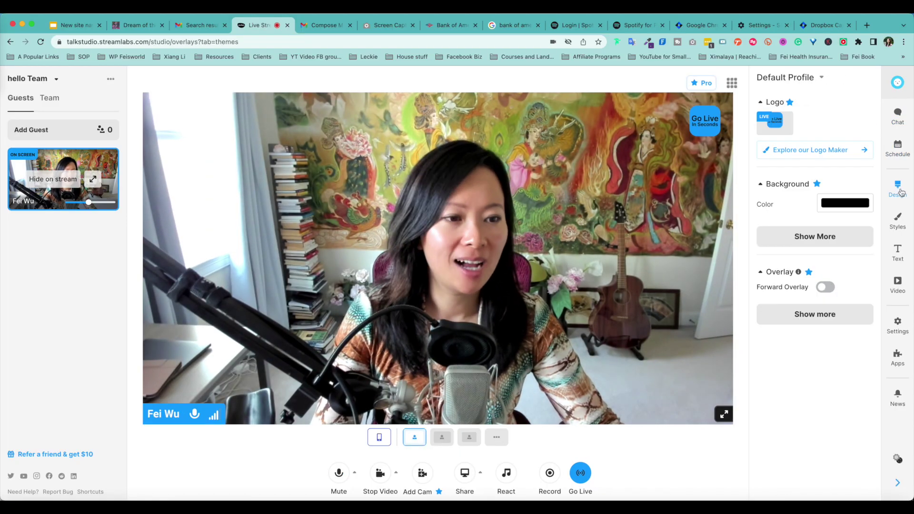
pyautogui.click(788, 234)
pyautogui.click(785, 259)
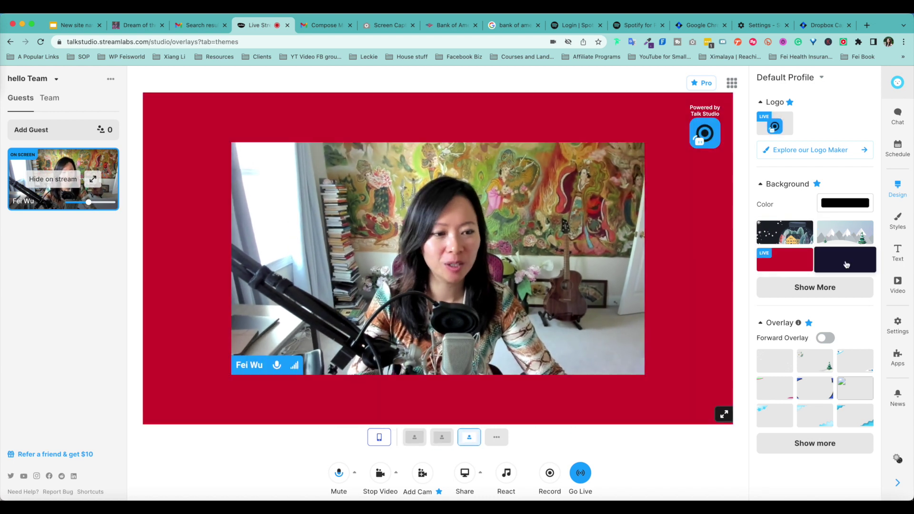
pyautogui.click(814, 287)
pyautogui.click(785, 288)
pyautogui.click(815, 367)
pyautogui.click(845, 259)
# Step: Peek at the logo maker, then apply the Christmas-tree and yellow-blue Talk Studio overlays
pyautogui.click(810, 150)
pyautogui.click(240, 32)
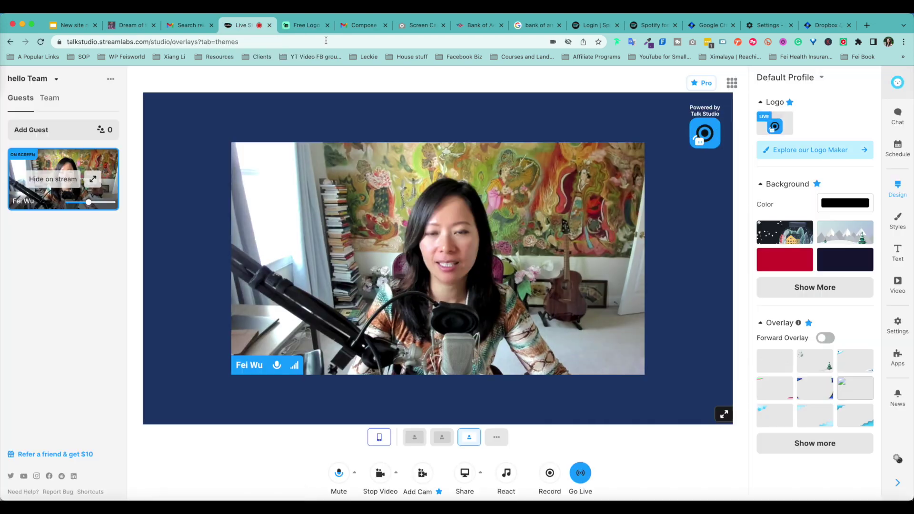
pyautogui.click(821, 352)
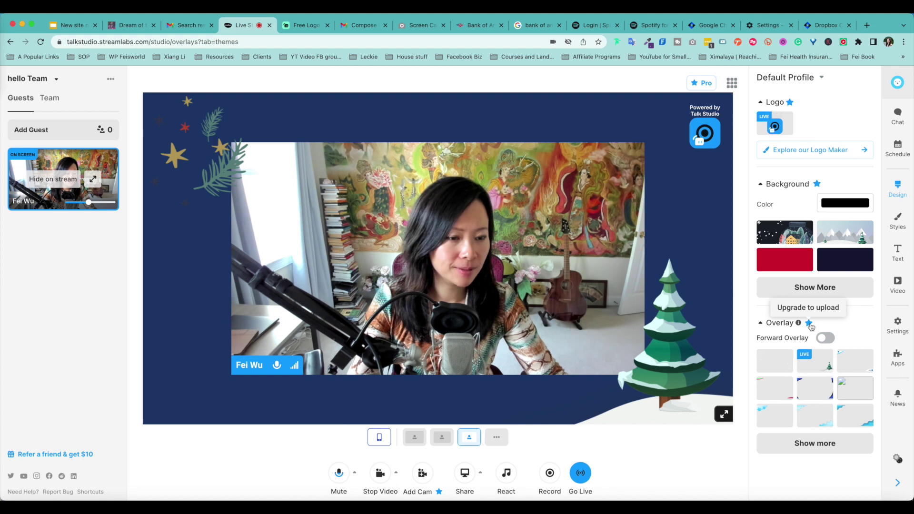
pyautogui.click(815, 443)
pyautogui.click(817, 432)
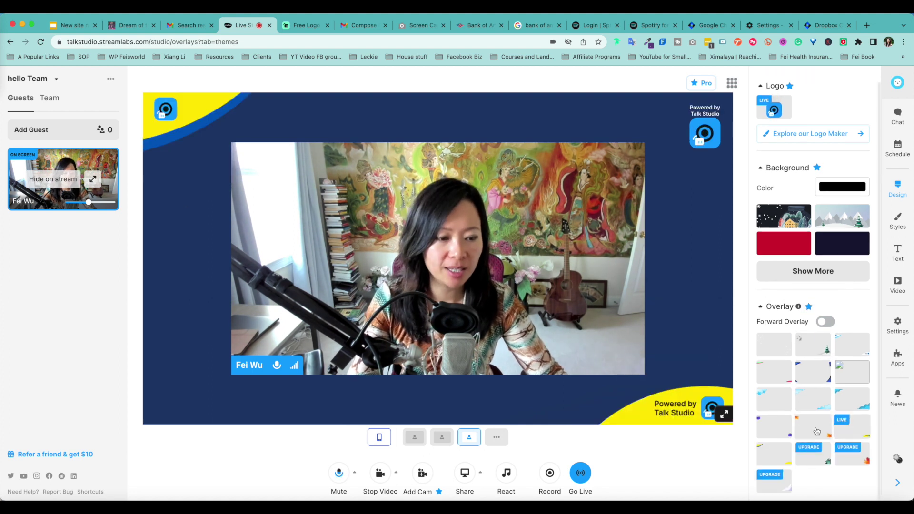
# Step: Preview the mint theme, then add a 'hi there!' banner
pyautogui.click(898, 220)
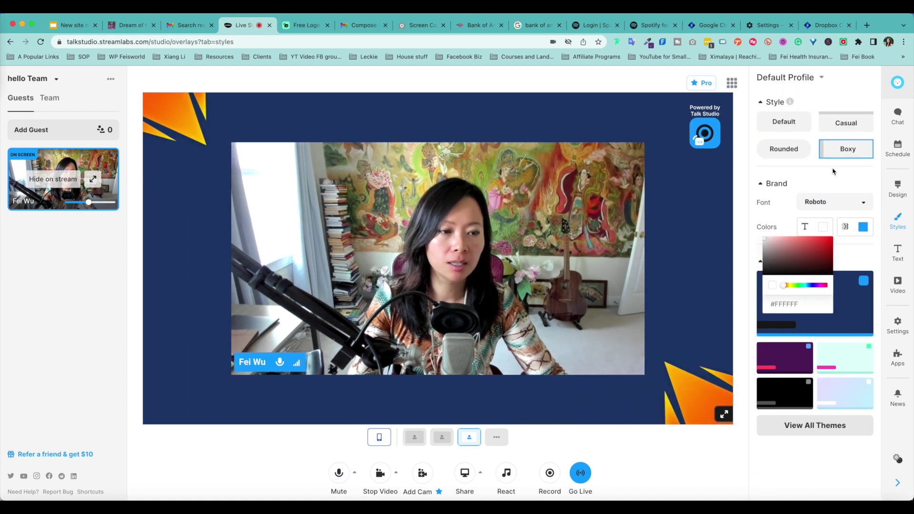
pyautogui.click(784, 357)
pyautogui.click(847, 394)
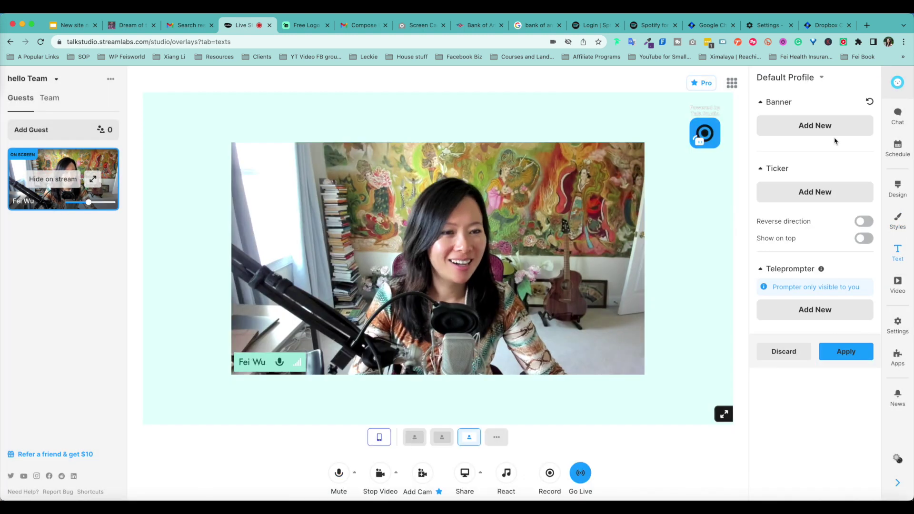
pyautogui.click(814, 125)
pyautogui.write('hi there!')
pyautogui.click(832, 208)
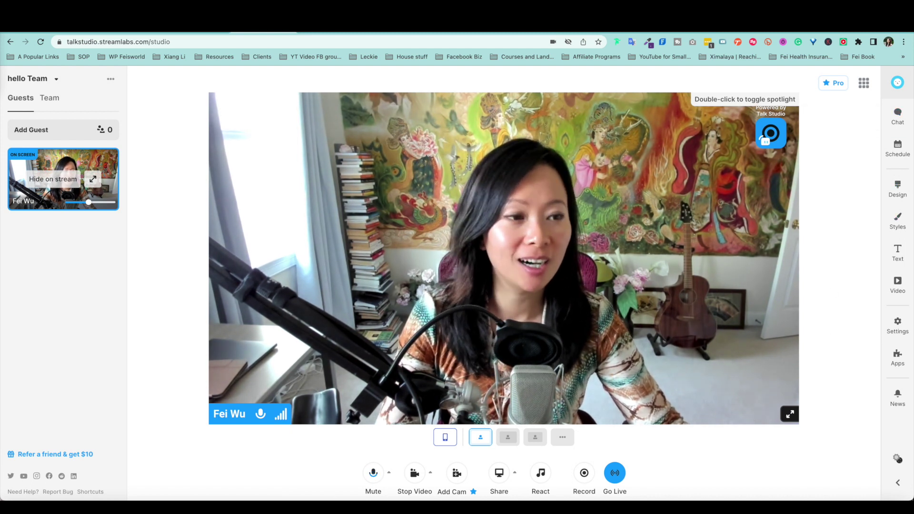
# Step: Flip through stream chat, private chat and scheduled broadcasts, ending on the Design settings
pyautogui.click(898, 114)
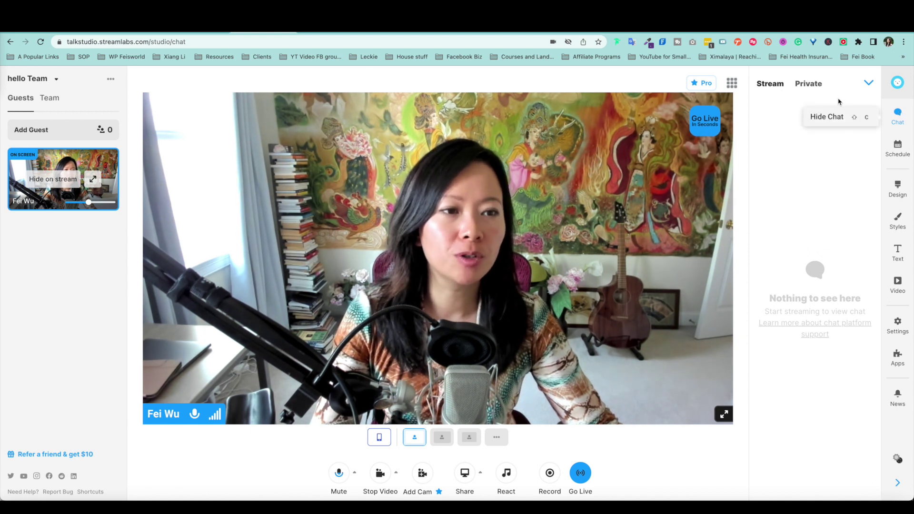
pyautogui.click(793, 84)
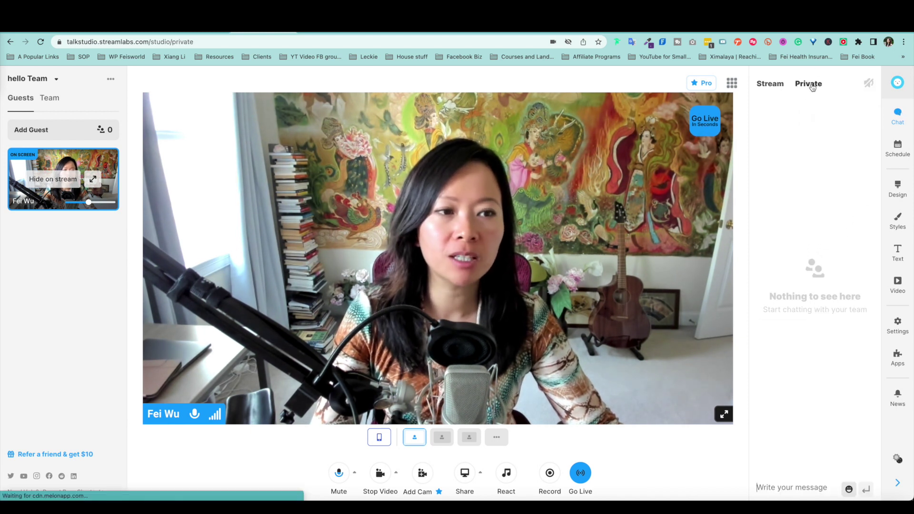
pyautogui.click(767, 86)
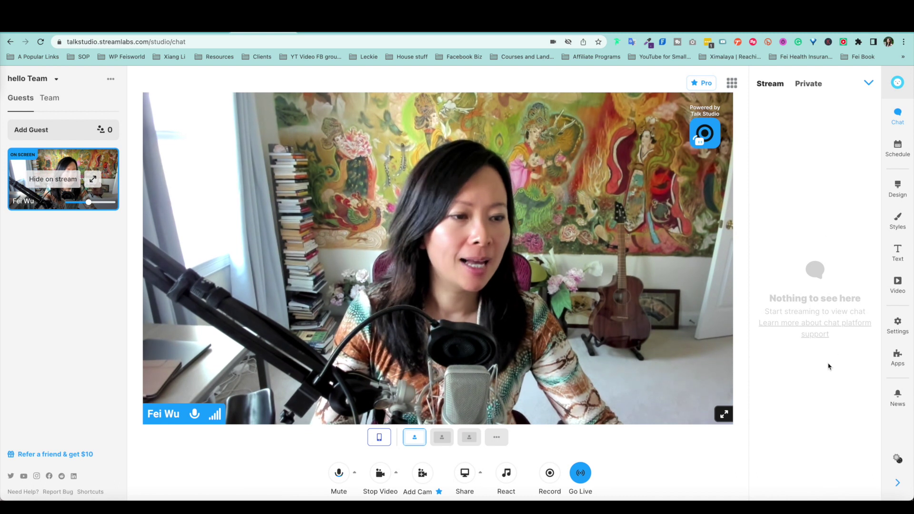
pyautogui.click(900, 156)
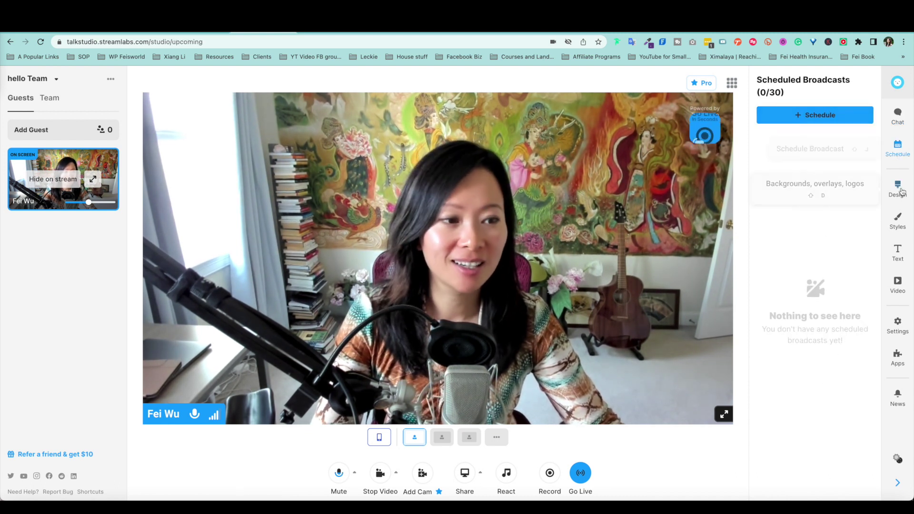
pyautogui.click(898, 188)
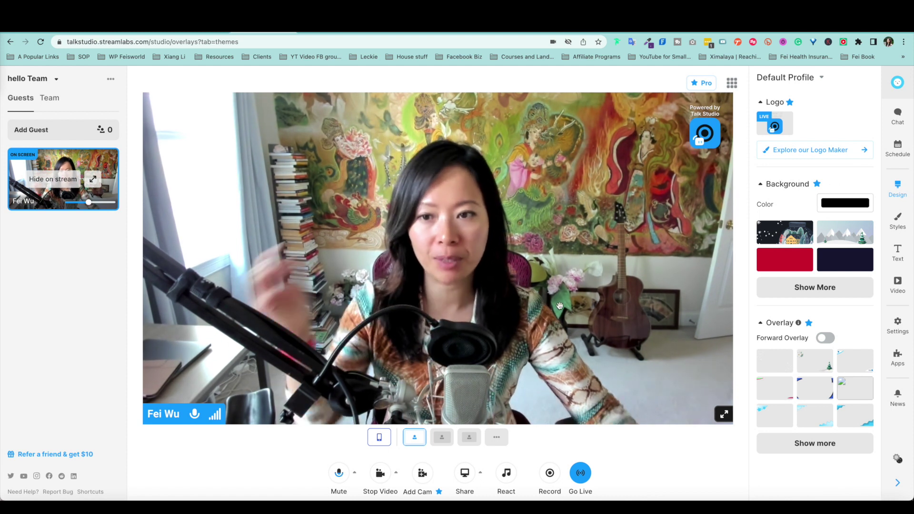
# Step: Shrink the camera into a smaller framed layout and choose a dark navy background after trying several
pyautogui.click(442, 438)
pyautogui.click(467, 439)
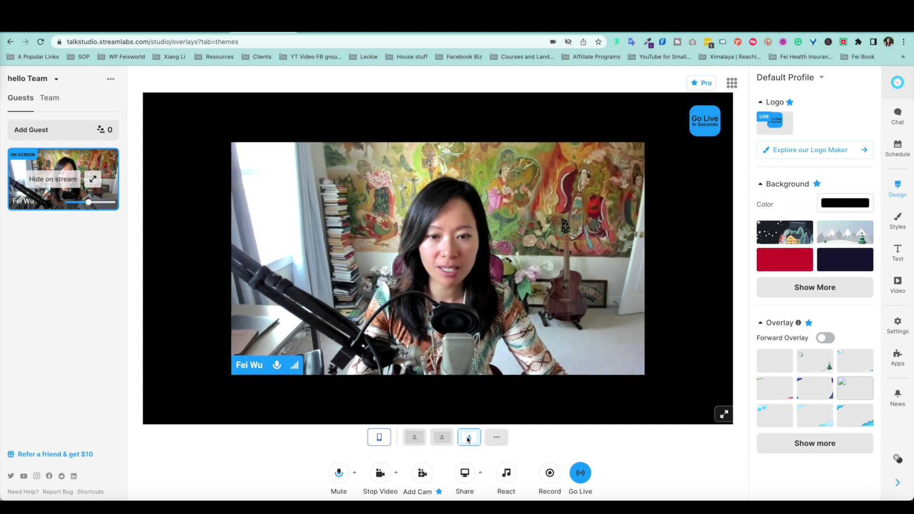
pyautogui.click(789, 236)
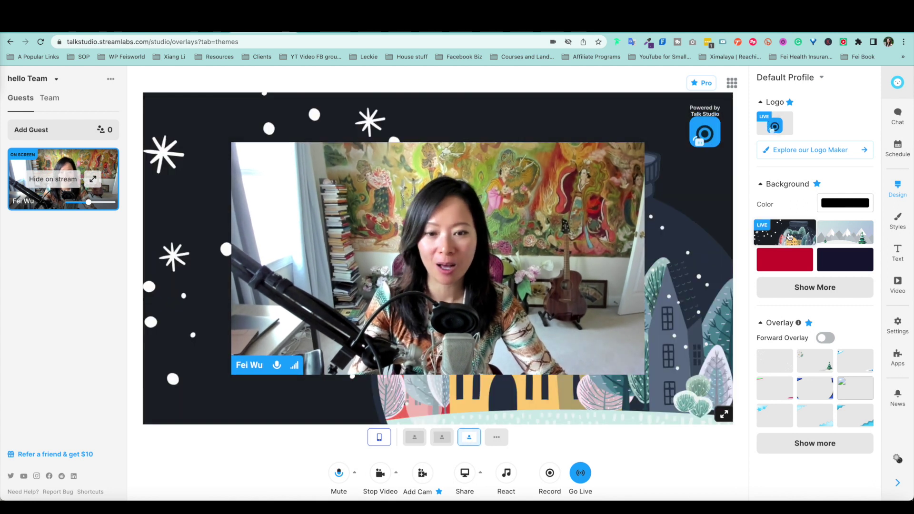
pyautogui.click(844, 237)
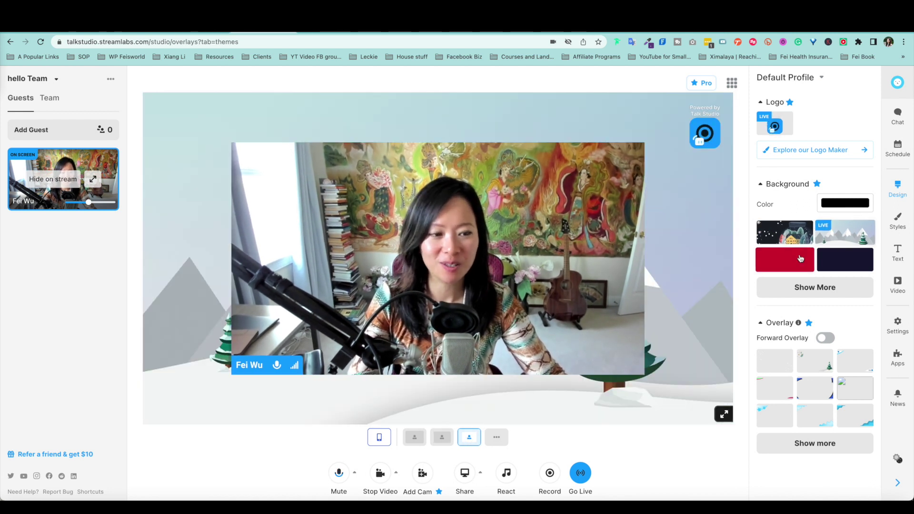
pyautogui.click(784, 260)
pyautogui.click(826, 295)
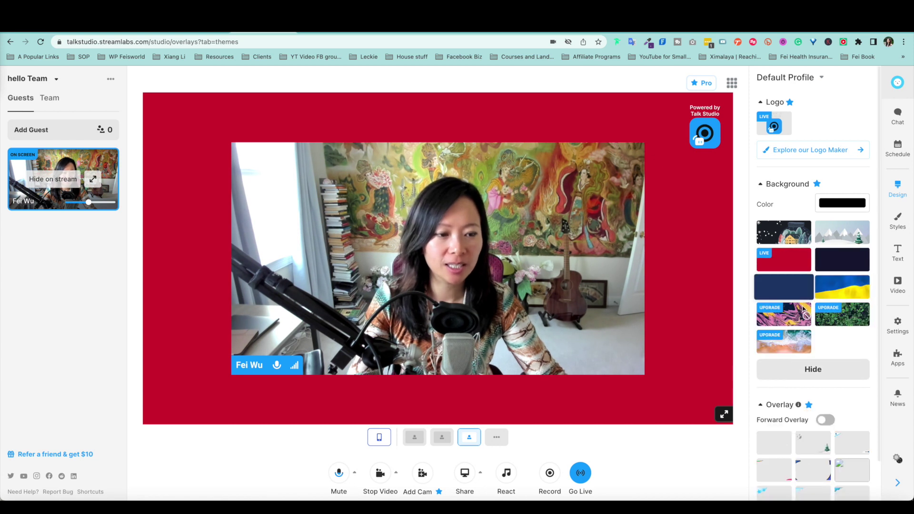
pyautogui.click(834, 289)
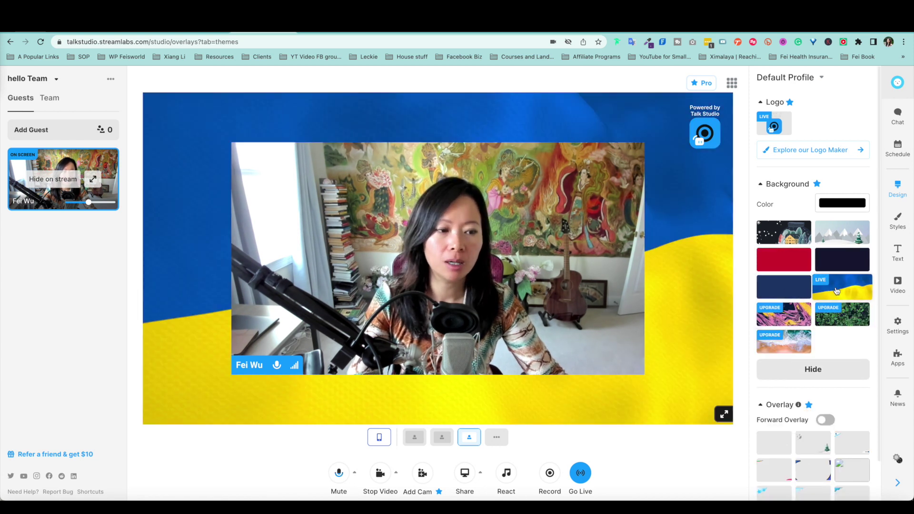
pyautogui.click(792, 288)
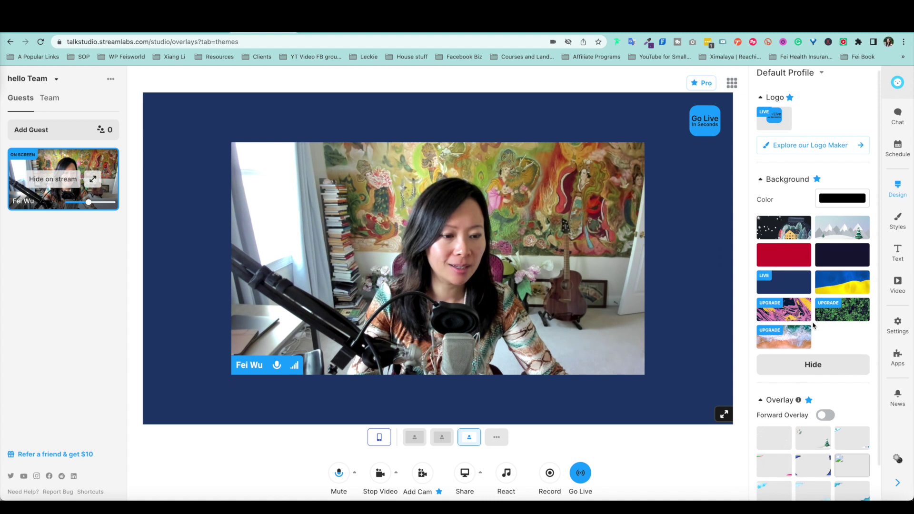
pyautogui.scroll(-1, 809, 324)
pyautogui.click(815, 347)
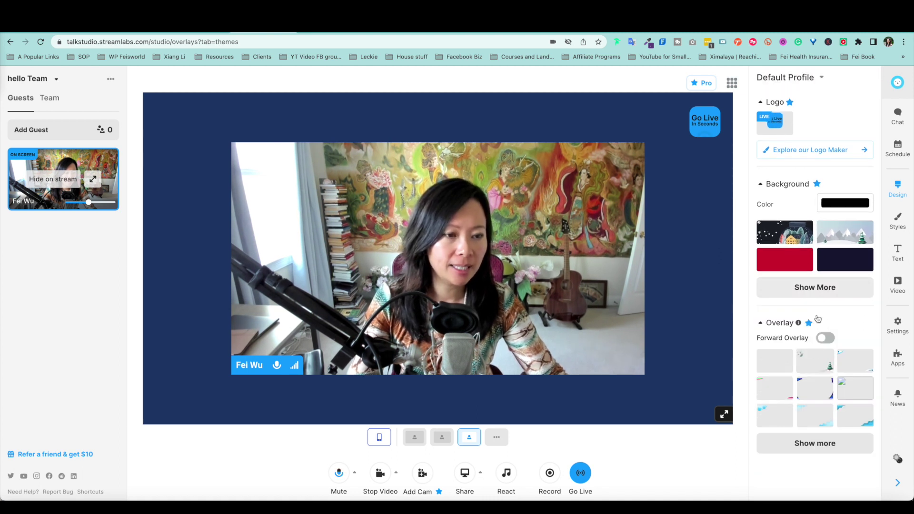
# Step: Switch to the default Talk Studio logo and apply the orange corner-triangles overlay
pyautogui.click(833, 152)
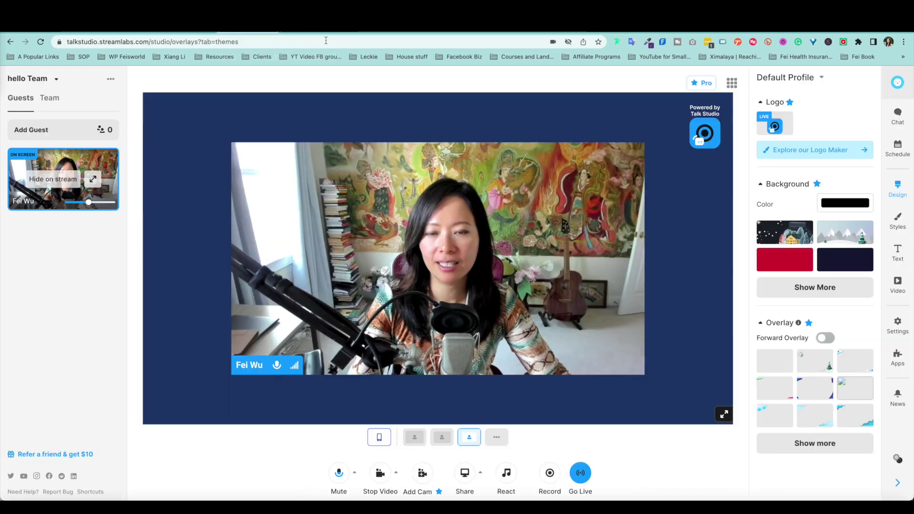
pyautogui.click(779, 130)
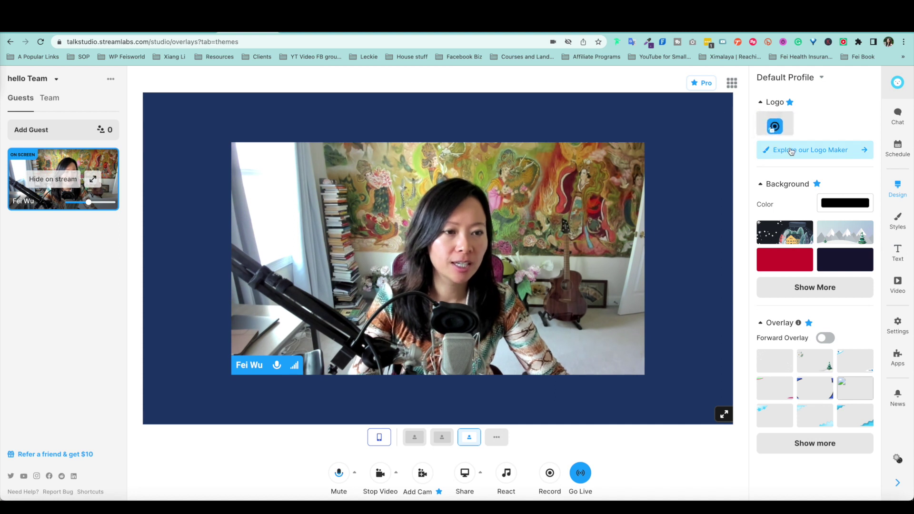
pyautogui.click(814, 360)
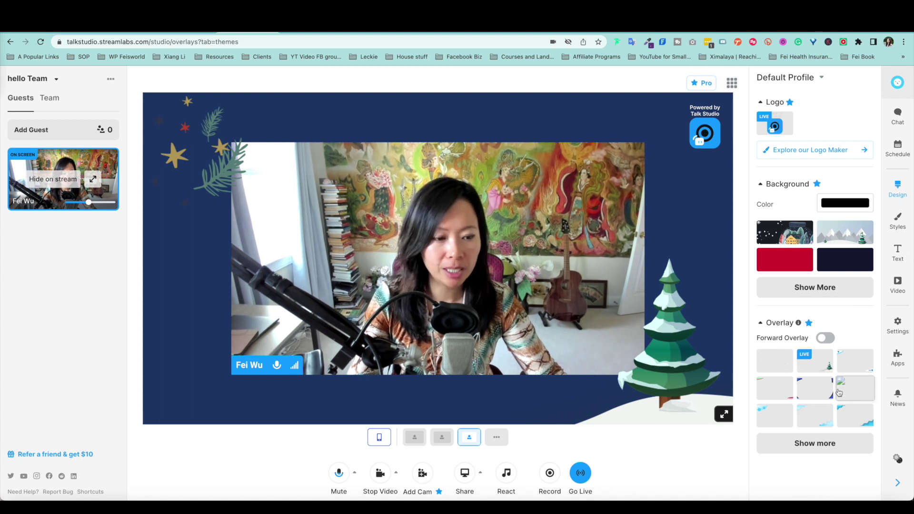
pyautogui.click(827, 442)
pyautogui.scroll(-1, 841, 431)
pyautogui.click(843, 426)
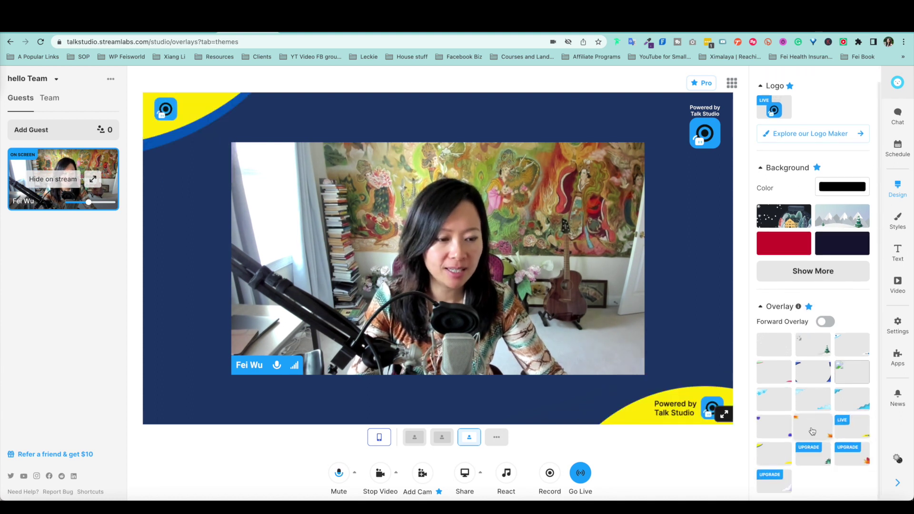
pyautogui.click(813, 428)
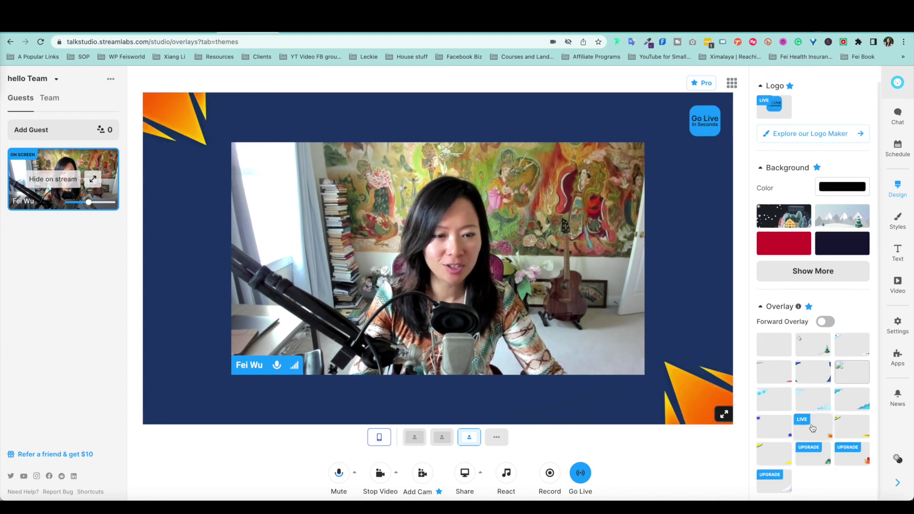
# Step: Set the name tag style to Boxy after trying Casual and Rounded, keeping the Roboto font
pyautogui.click(901, 221)
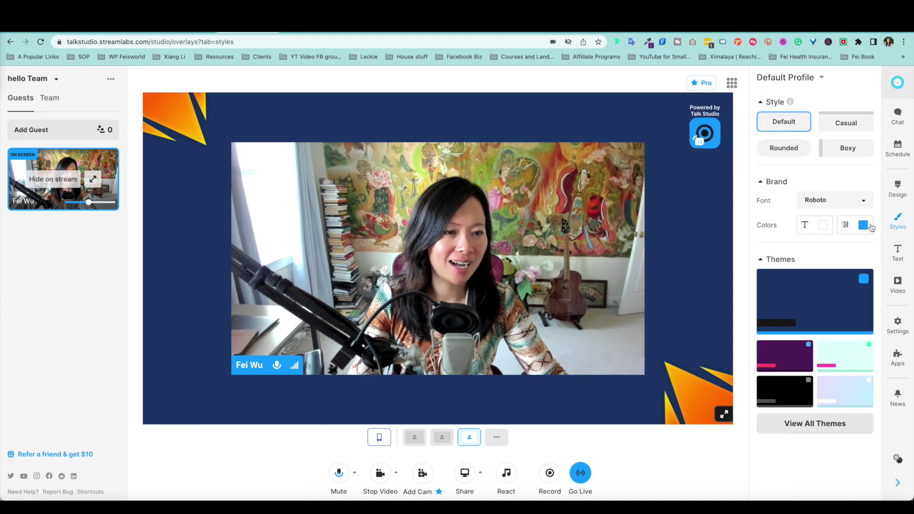
pyautogui.click(856, 124)
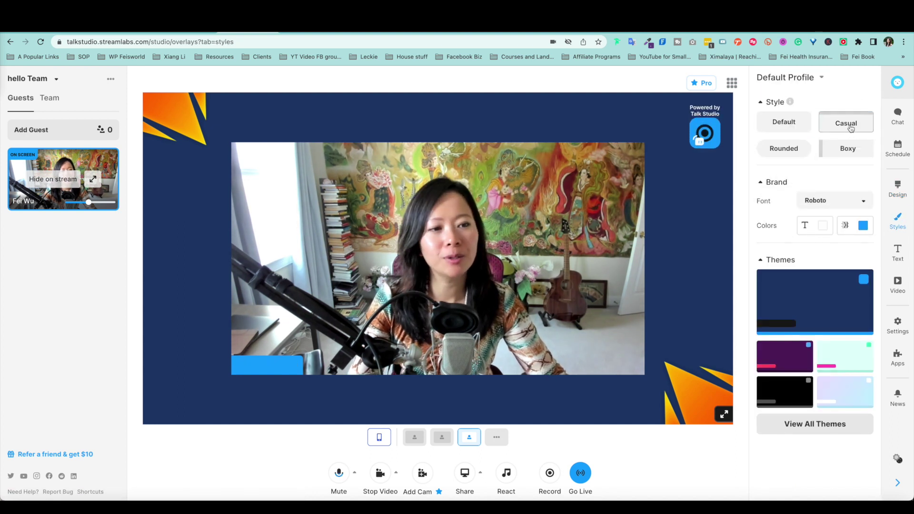
pyautogui.click(788, 152)
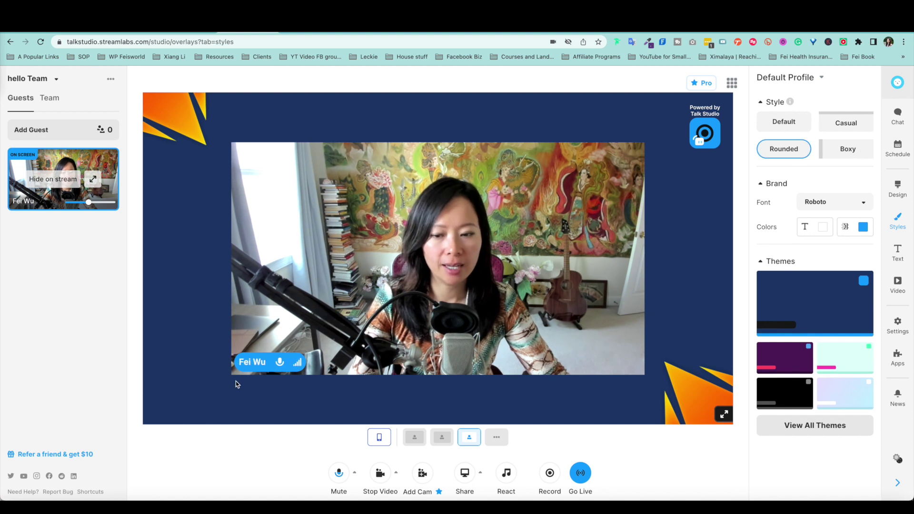
pyautogui.click(855, 151)
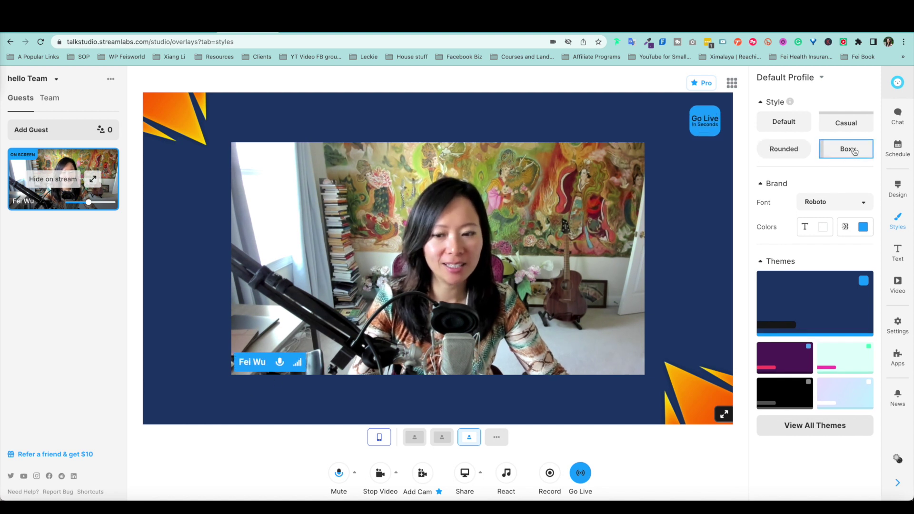
pyautogui.click(835, 200)
pyautogui.click(815, 218)
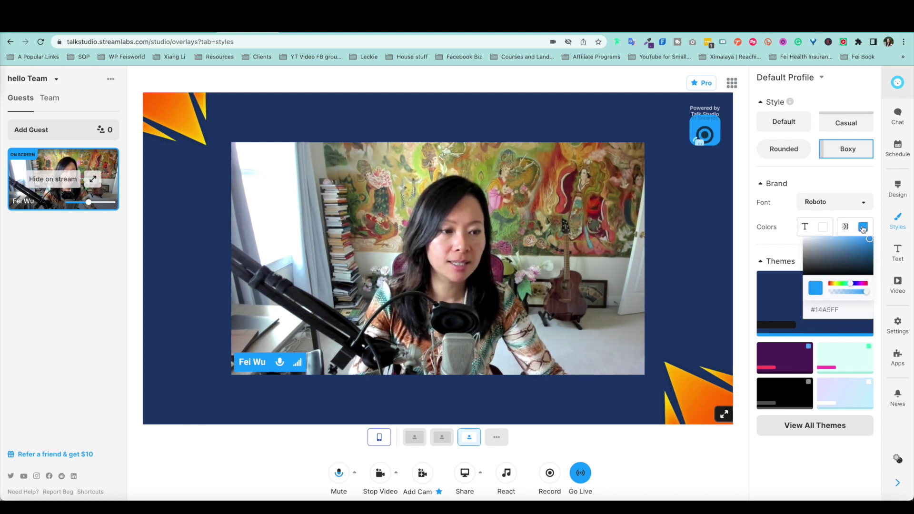
# Step: Preview the purple and light teal themes and browse the full themes collection
pyautogui.click(784, 357)
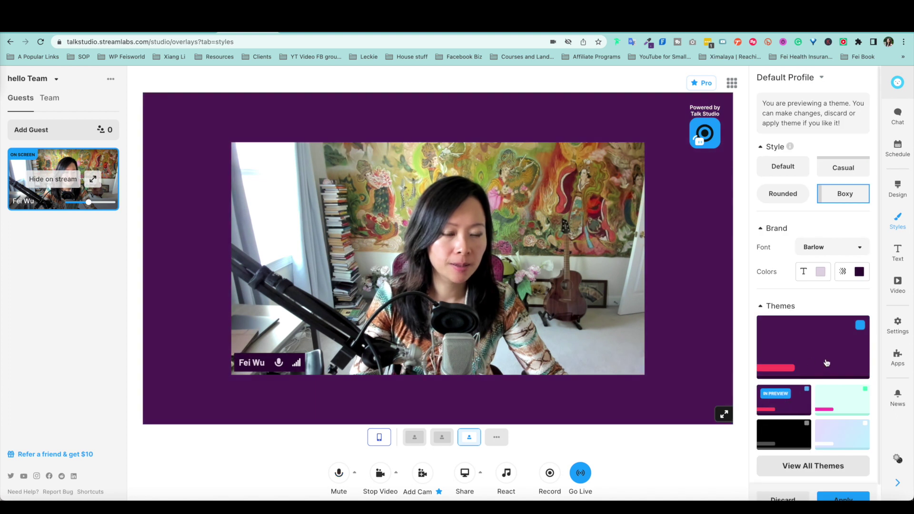
pyautogui.click(833, 399)
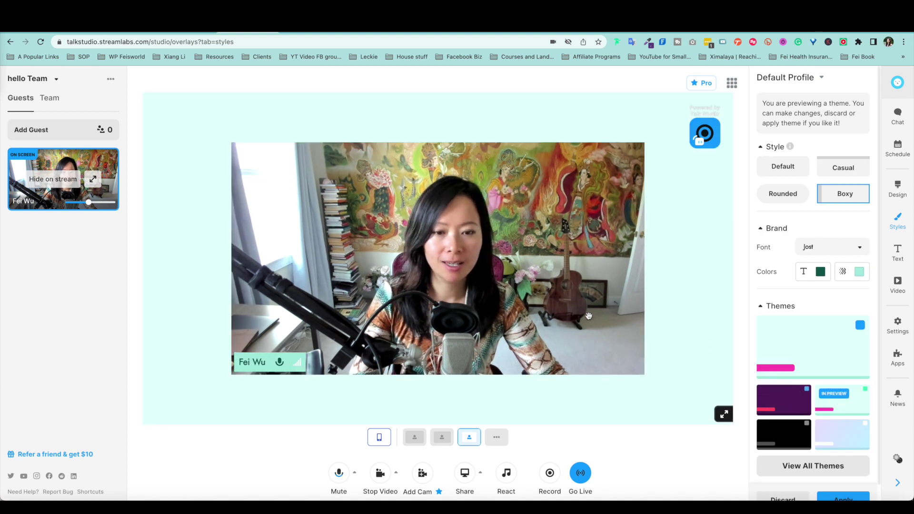
pyautogui.scroll(-1, 812, 405)
pyautogui.click(824, 450)
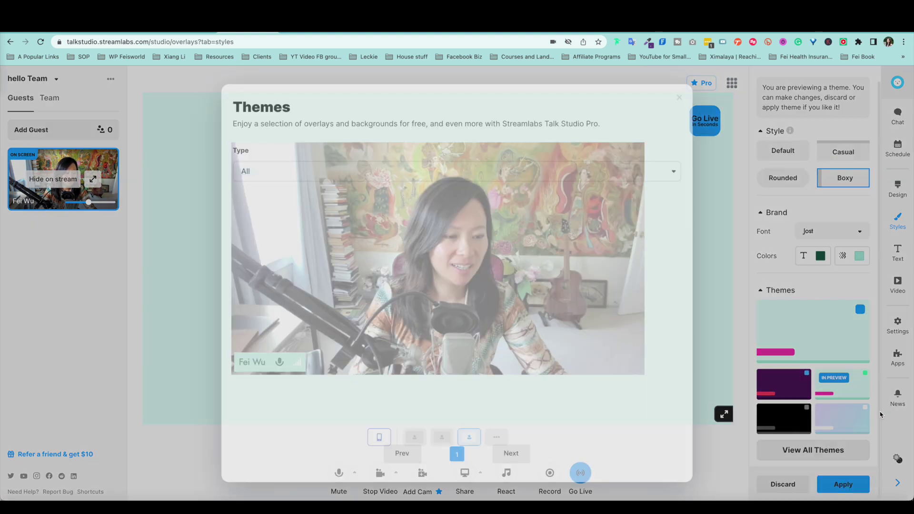
pyautogui.scroll(-1, 595, 362)
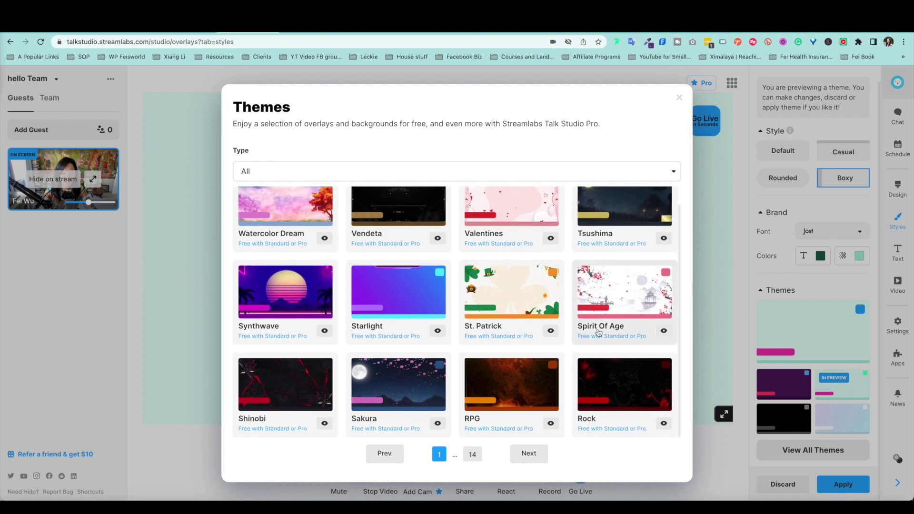
pyautogui.click(679, 98)
pyautogui.click(898, 254)
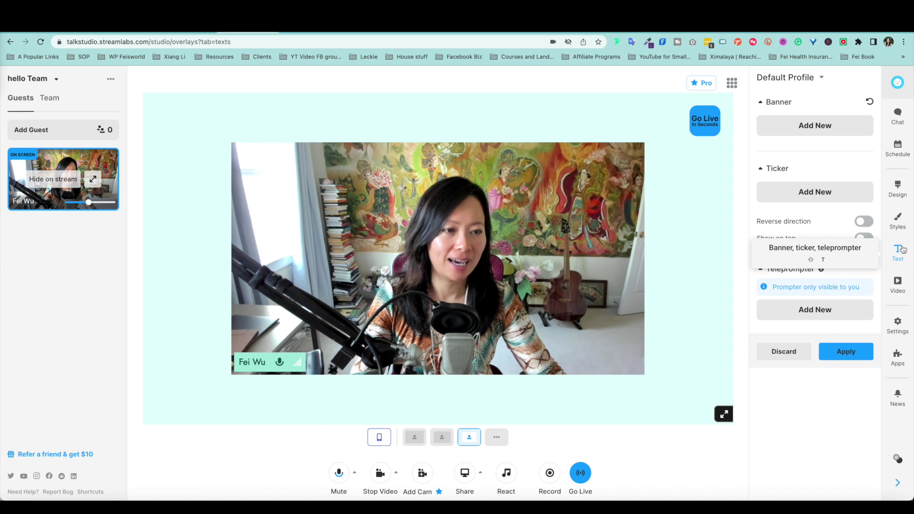
# Step: Save a 'hi there!' banner and toggle it off and back onto the stage
pyautogui.click(816, 125)
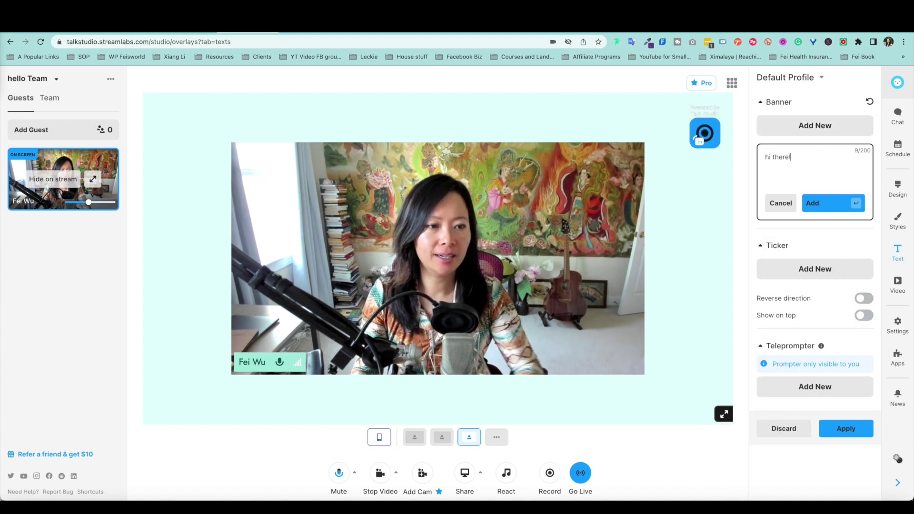
pyautogui.click(830, 204)
pyautogui.moveTo(791, 154)
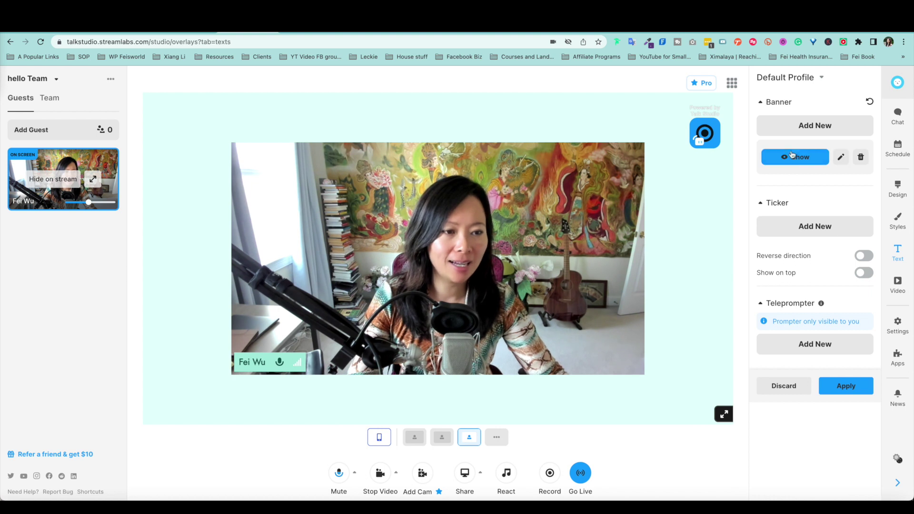
pyautogui.click(800, 160)
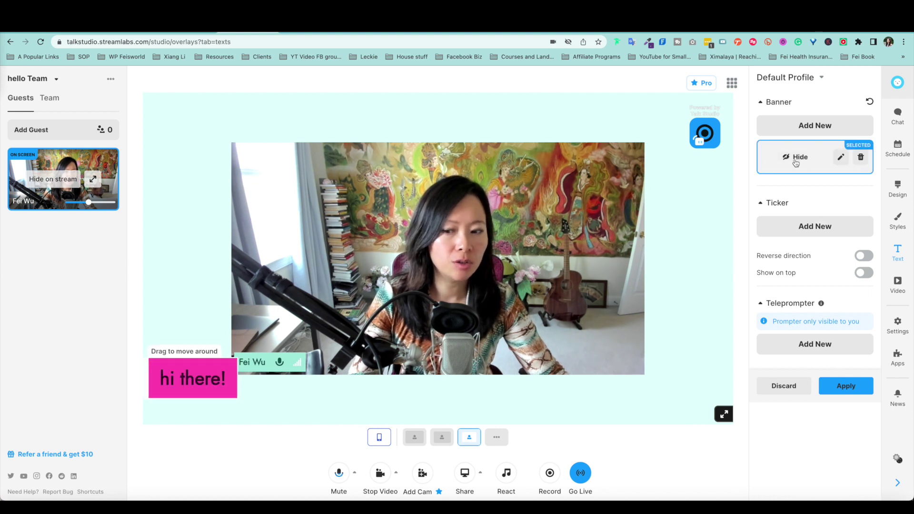
pyautogui.click(796, 161)
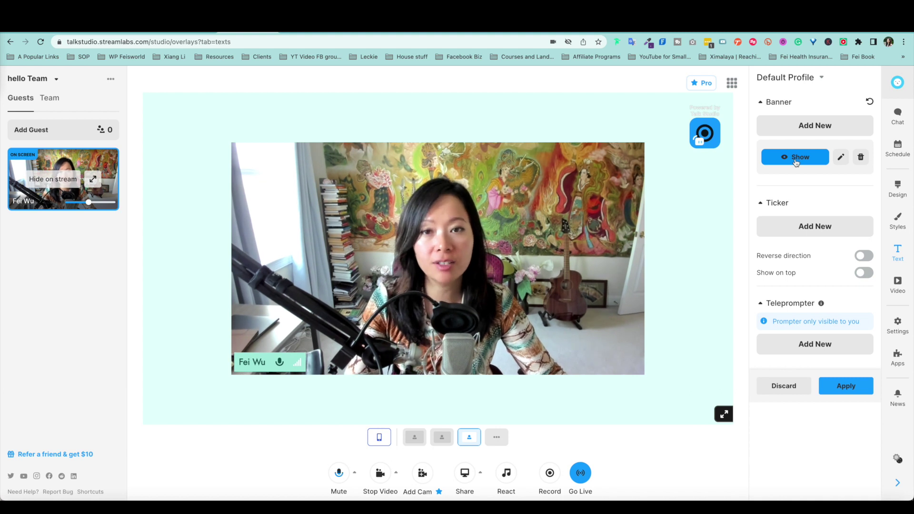
pyautogui.click(796, 161)
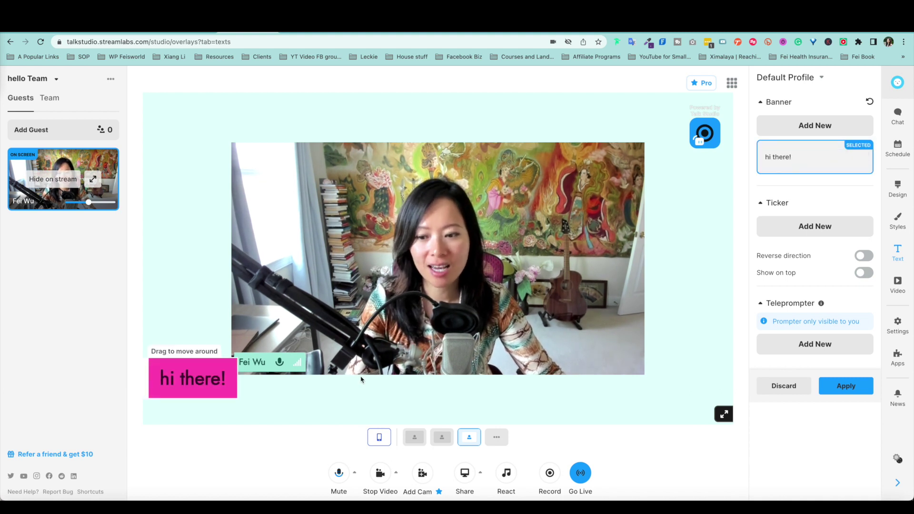
# Step: Drag the banner to the camera's top right, then delete it
pyautogui.moveTo(199, 365); pyautogui.dragTo(594, 175)
pyautogui.moveTo(831, 142)
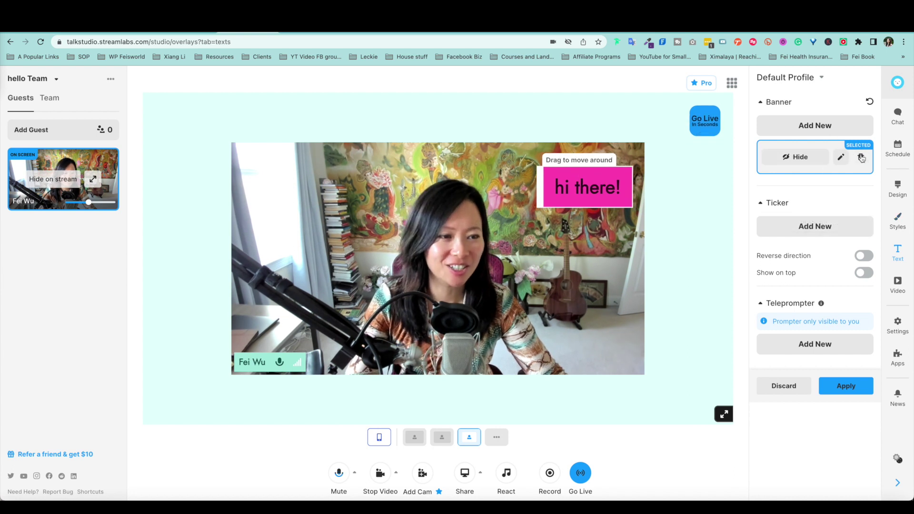
pyautogui.click(841, 159)
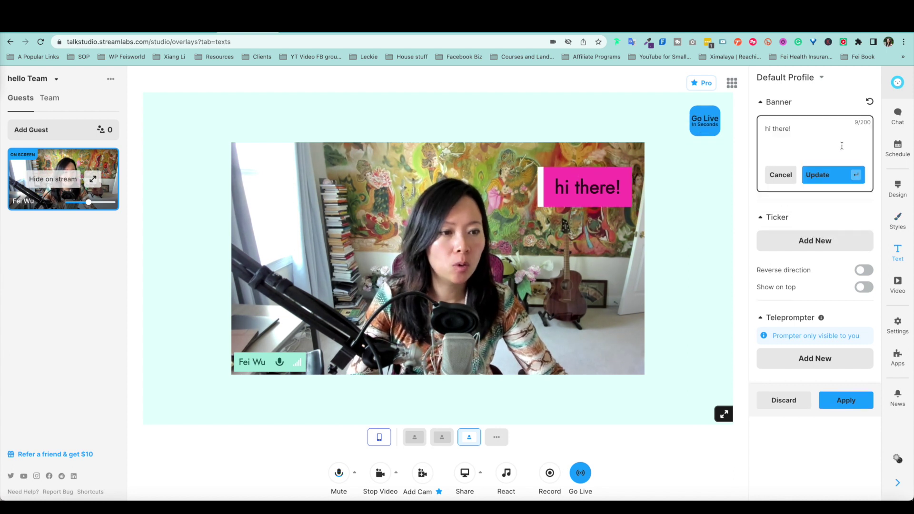
pyautogui.click(781, 174)
pyautogui.click(861, 158)
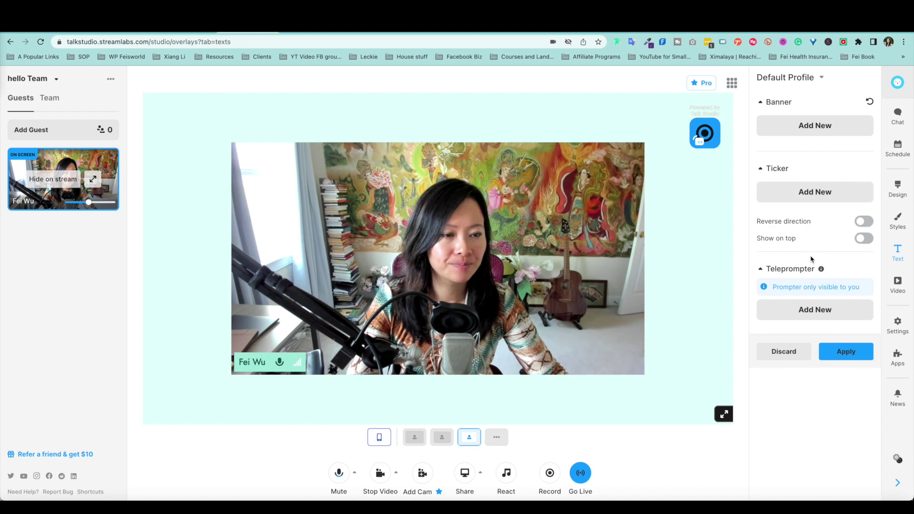
pyautogui.click(812, 192)
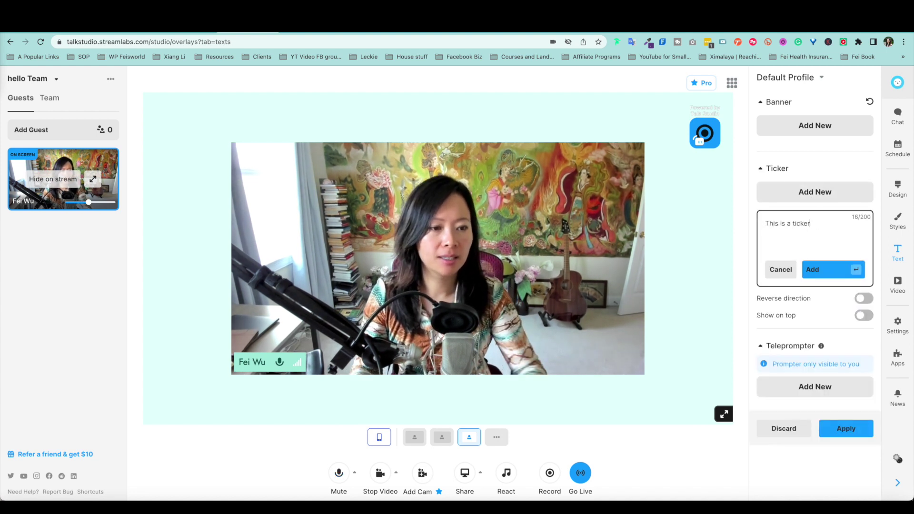
# Step: Save the 'This is a ticker' ticker and switch on Reverse direction and Show on top
pyautogui.click(812, 268)
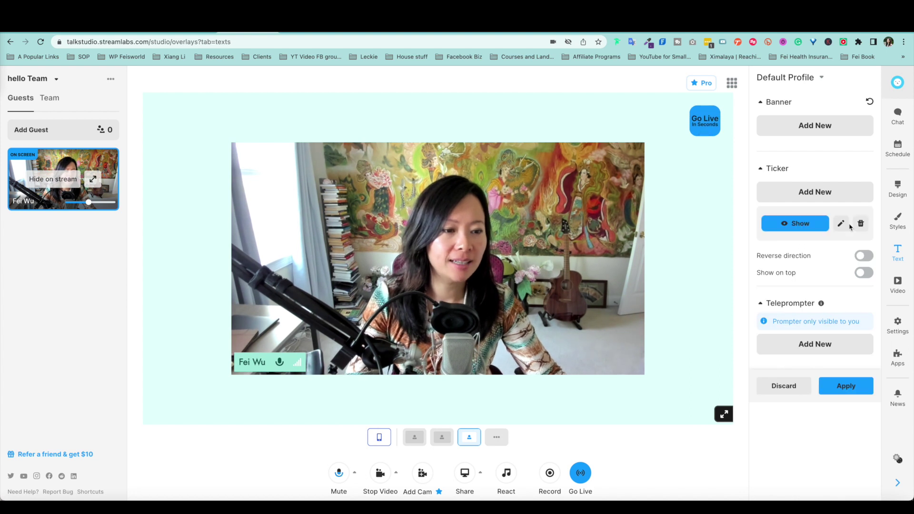
pyautogui.click(803, 225)
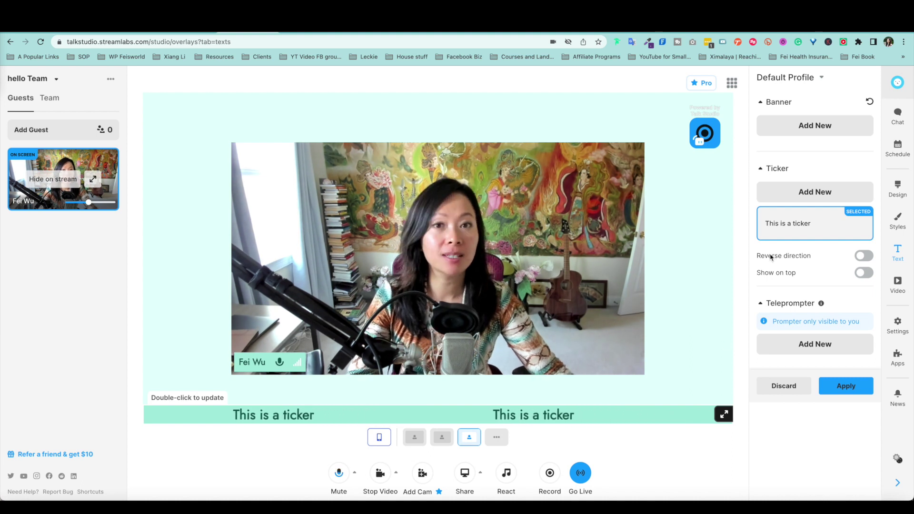
pyautogui.moveTo(803, 224)
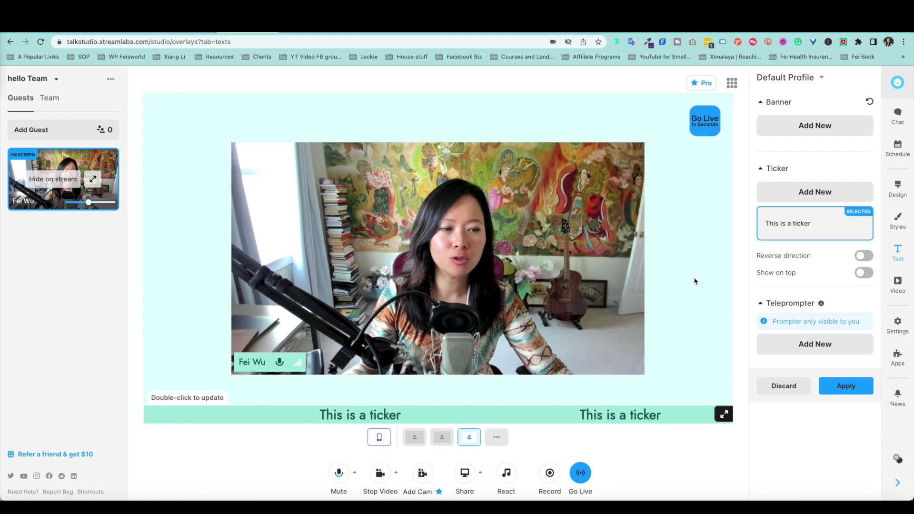
pyautogui.click(791, 223)
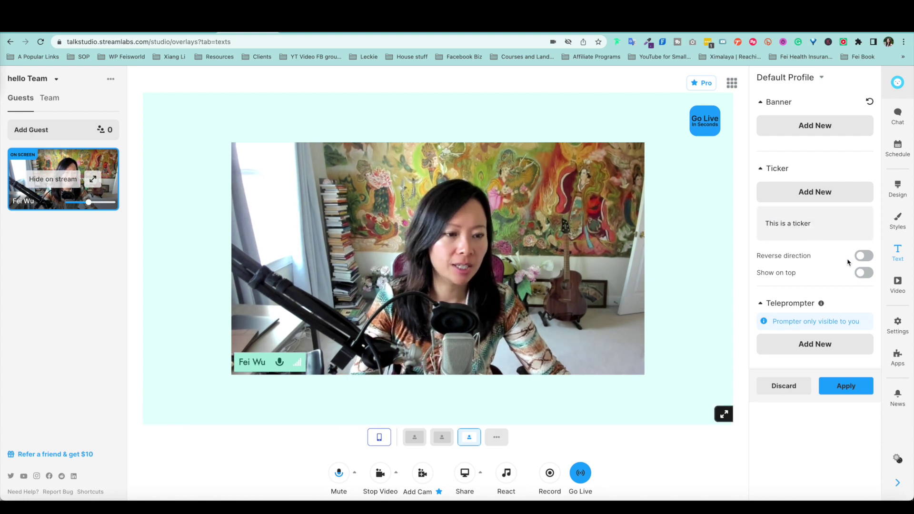
pyautogui.click(827, 238)
pyautogui.click(862, 256)
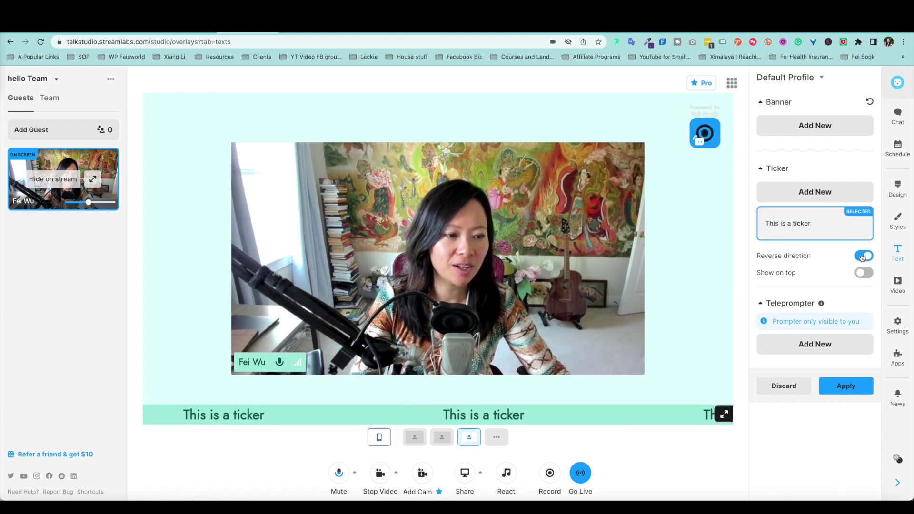
pyautogui.click(861, 274)
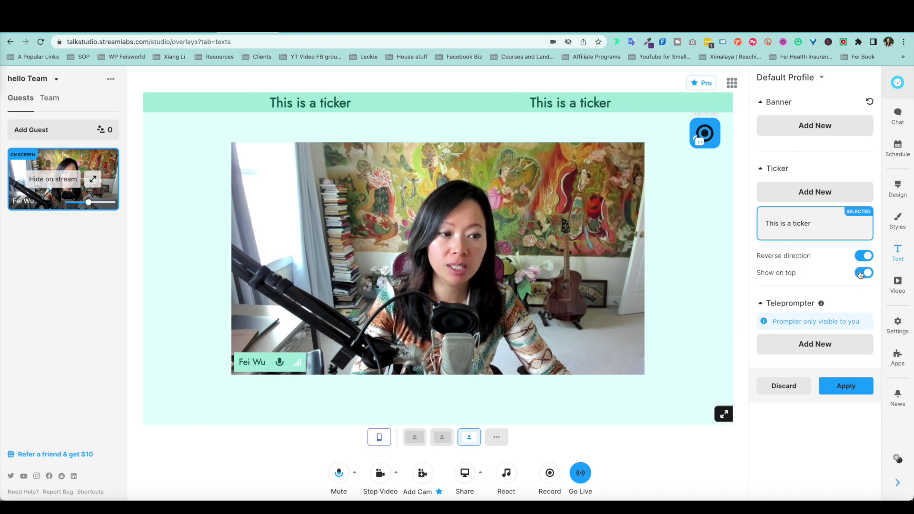
pyautogui.click(793, 224)
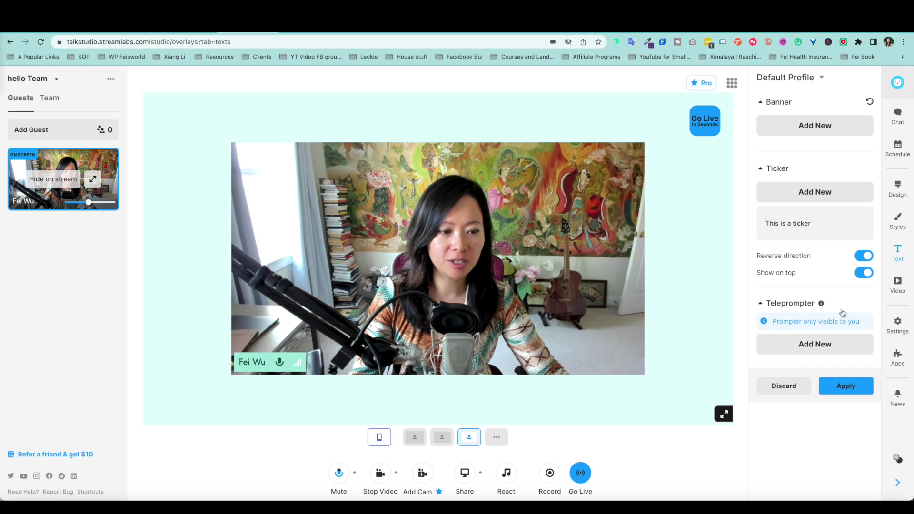
# Step: Save the teleprompter message 'This is a message', show it on stage, then hide it
pyautogui.click(825, 351)
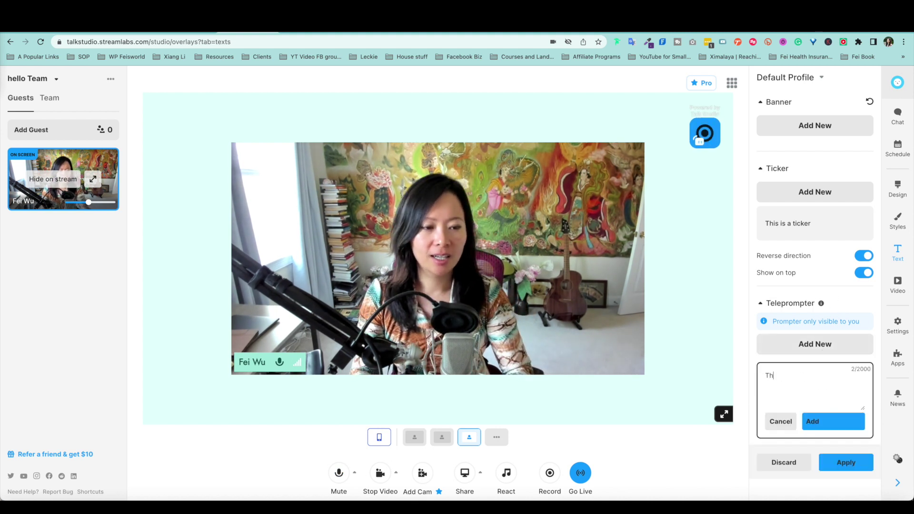
pyautogui.press('Return')
pyautogui.moveTo(821, 305)
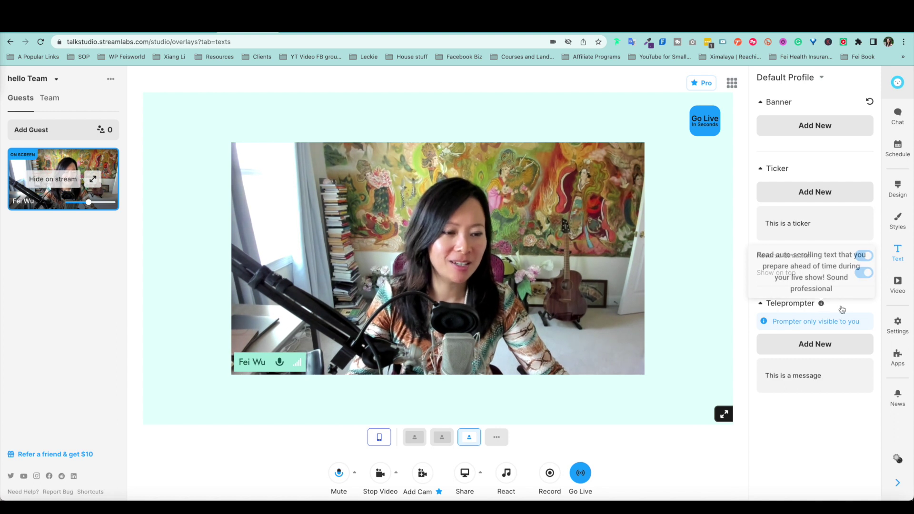
pyautogui.click(818, 376)
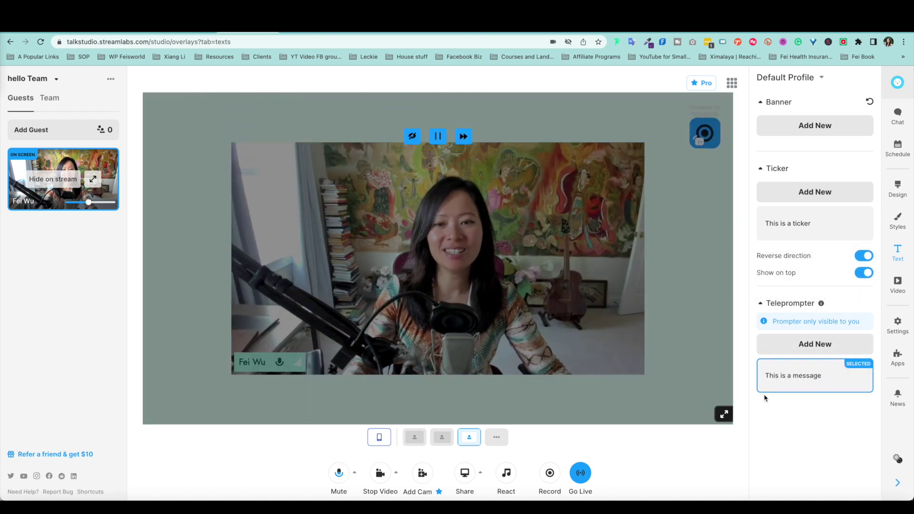
pyautogui.click(767, 371)
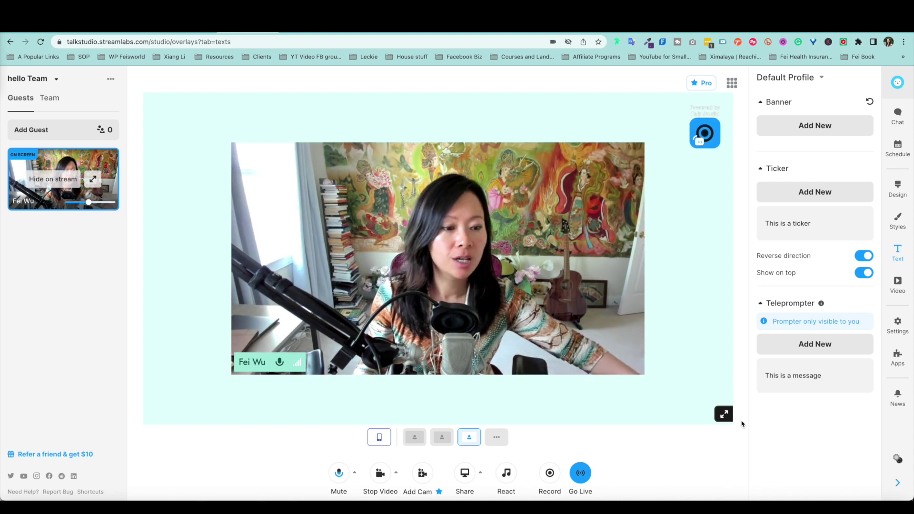
pyautogui.click(898, 285)
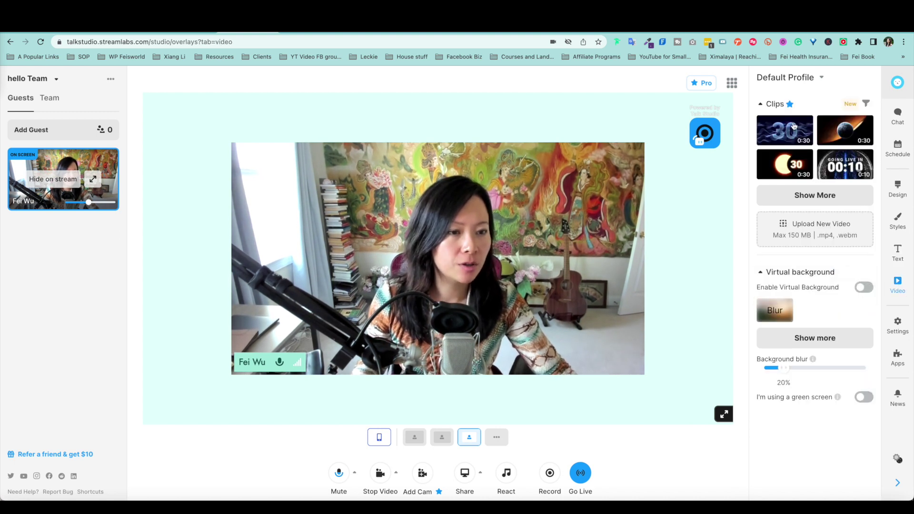
# Step: Play and stop the 30-second countdown clip, then toggle Enable Virtual Background to raise the GPU warning
pyautogui.click(775, 131)
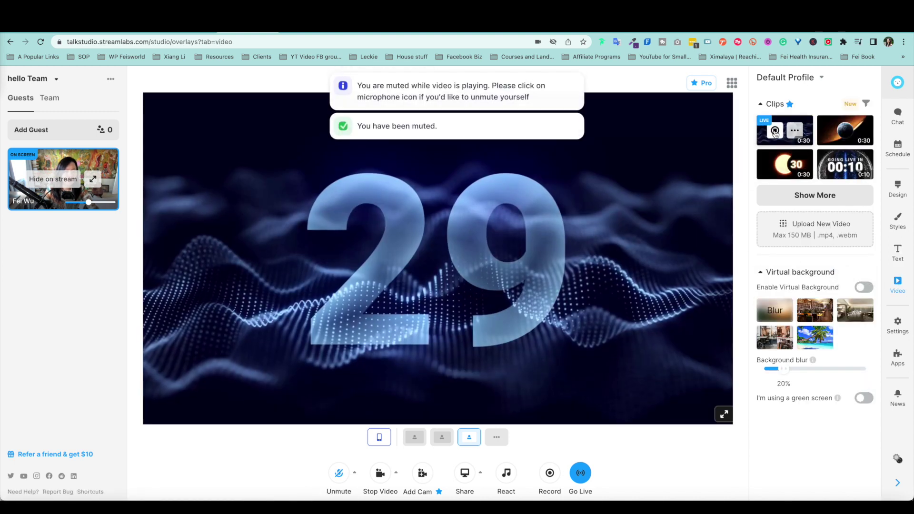
pyautogui.click(775, 131)
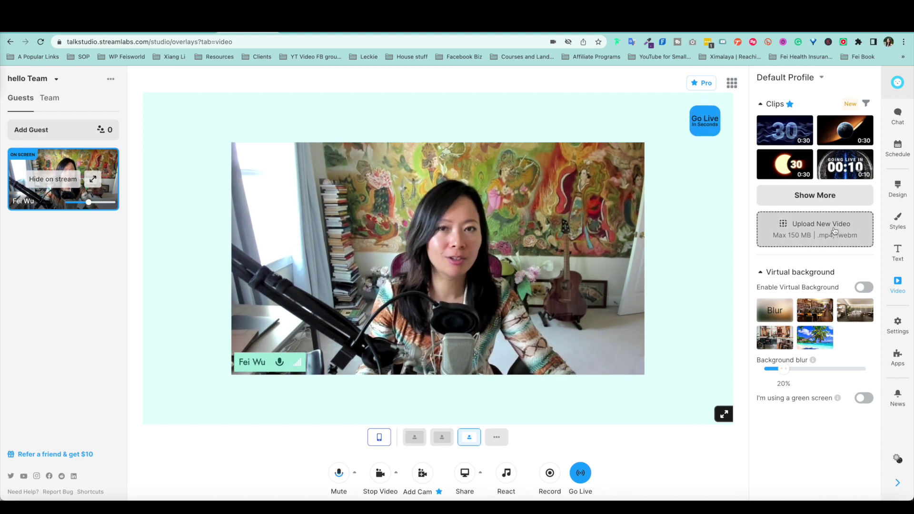
pyautogui.click(864, 287)
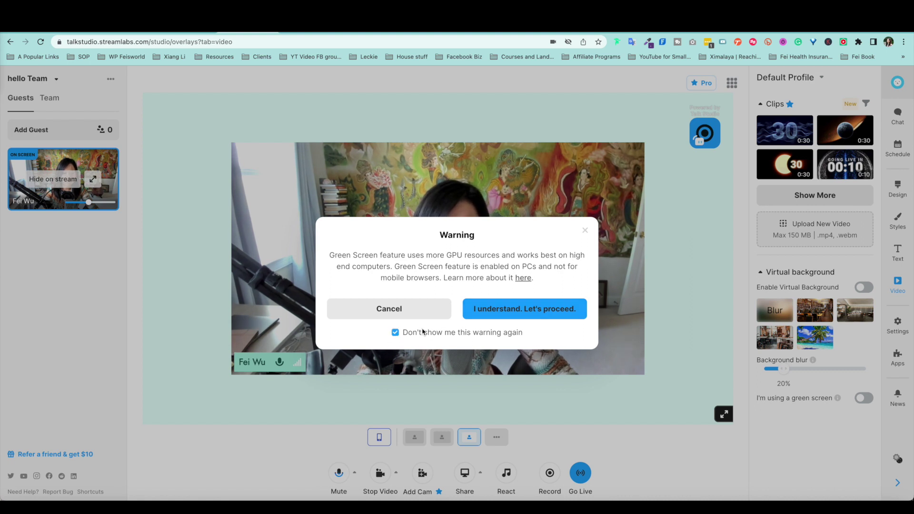
# Step: Accept the Green Screen warning, apply Blur to the webcam, then switch to the second room-interior background
pyautogui.click(480, 308)
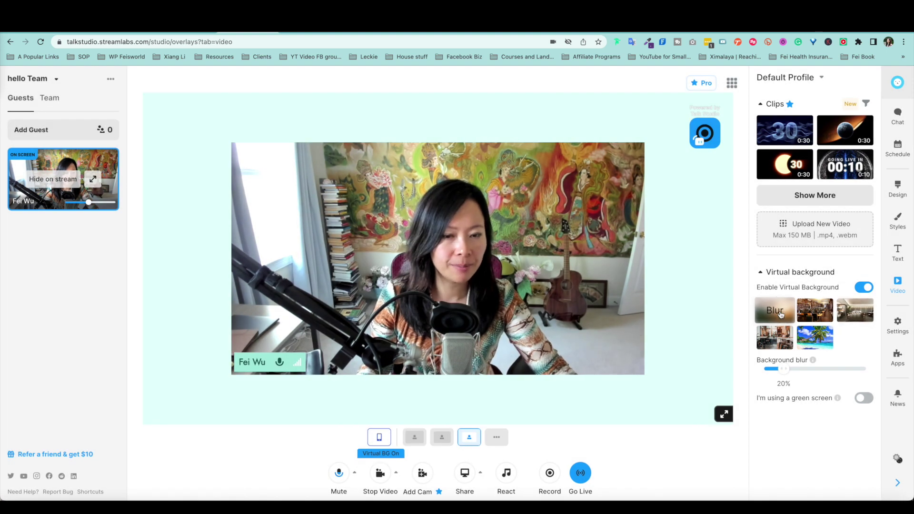
pyautogui.click(780, 314)
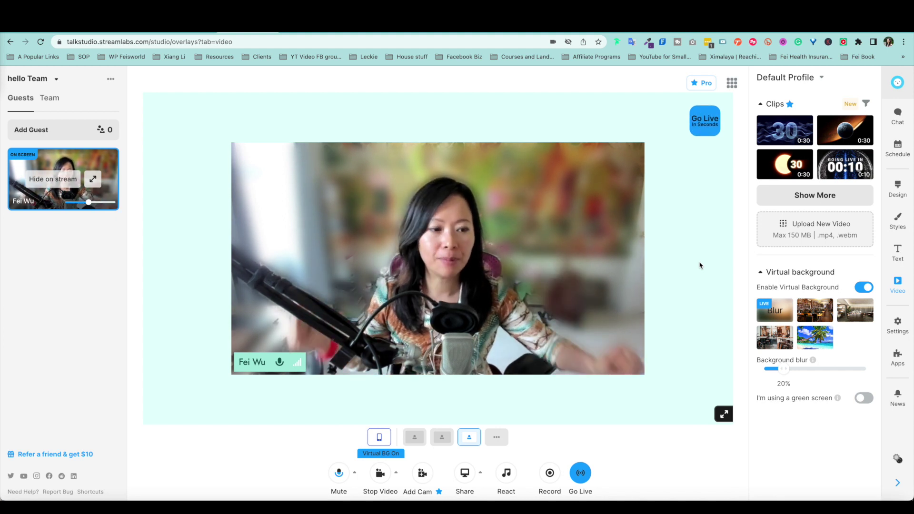
pyautogui.click(804, 306)
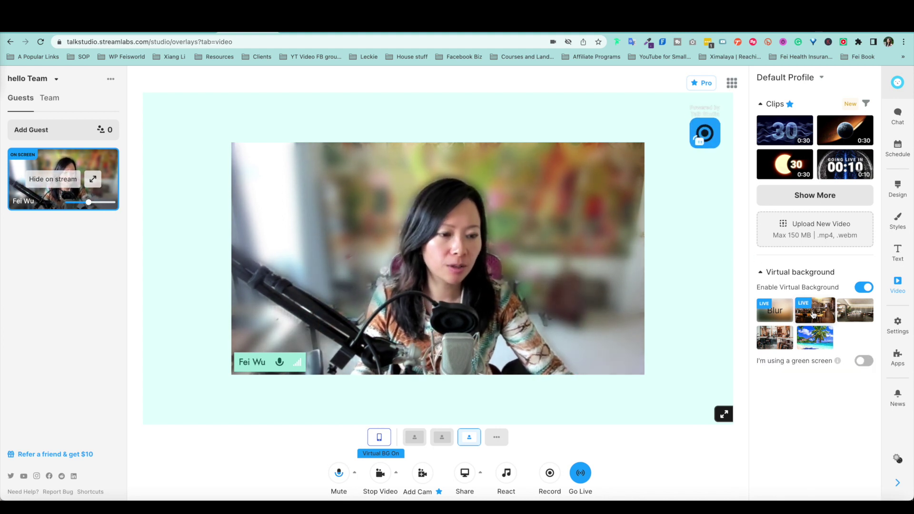